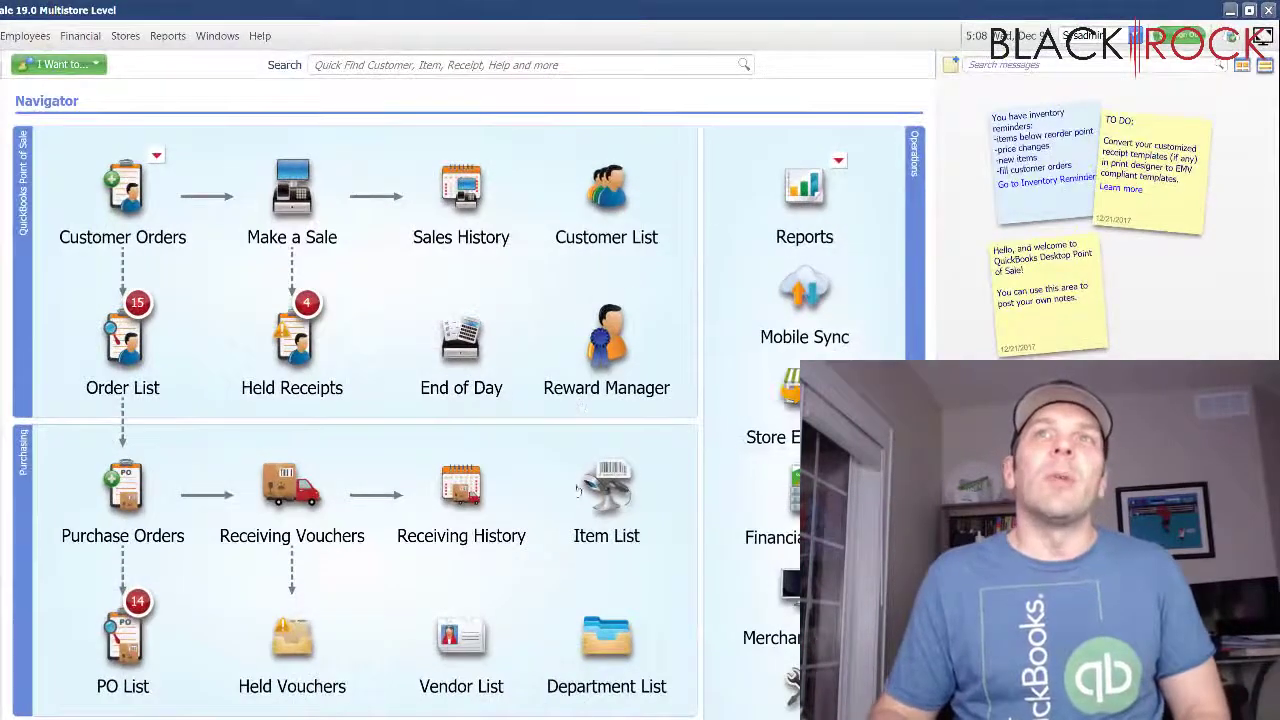
Open the inventory item list and look through its items
click(606, 500)
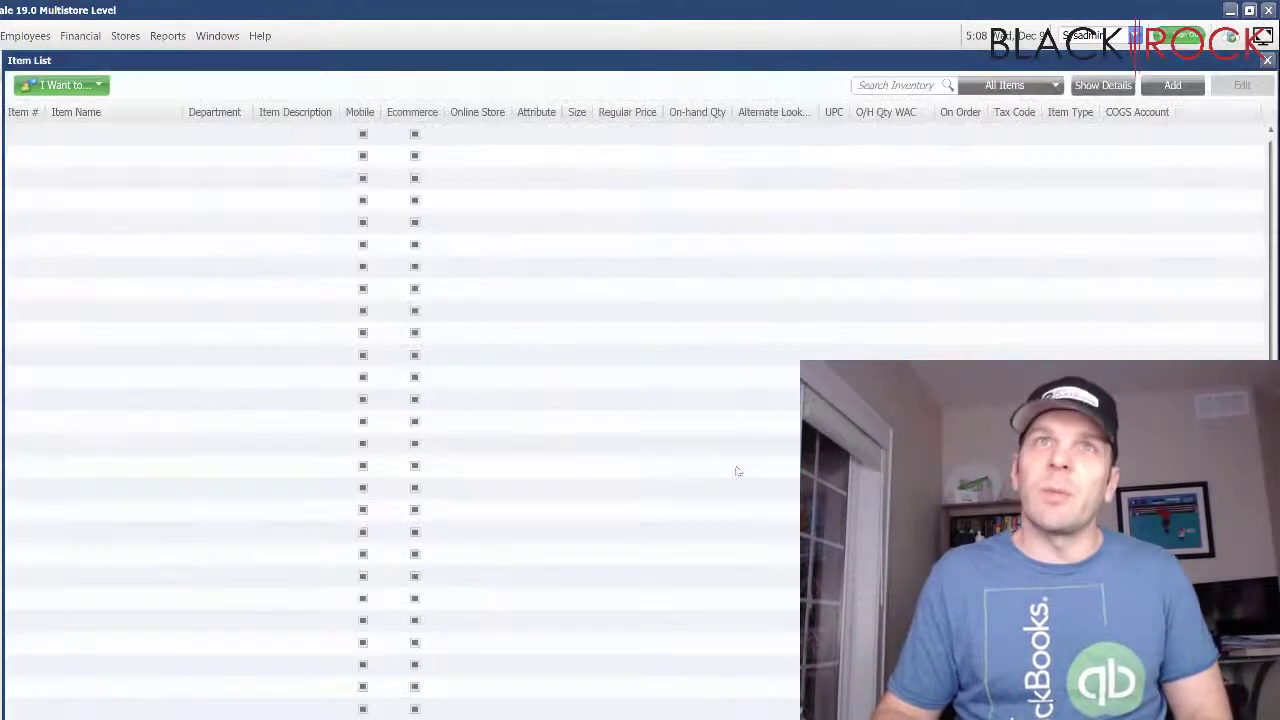
click(380, 508)
click(368, 532)
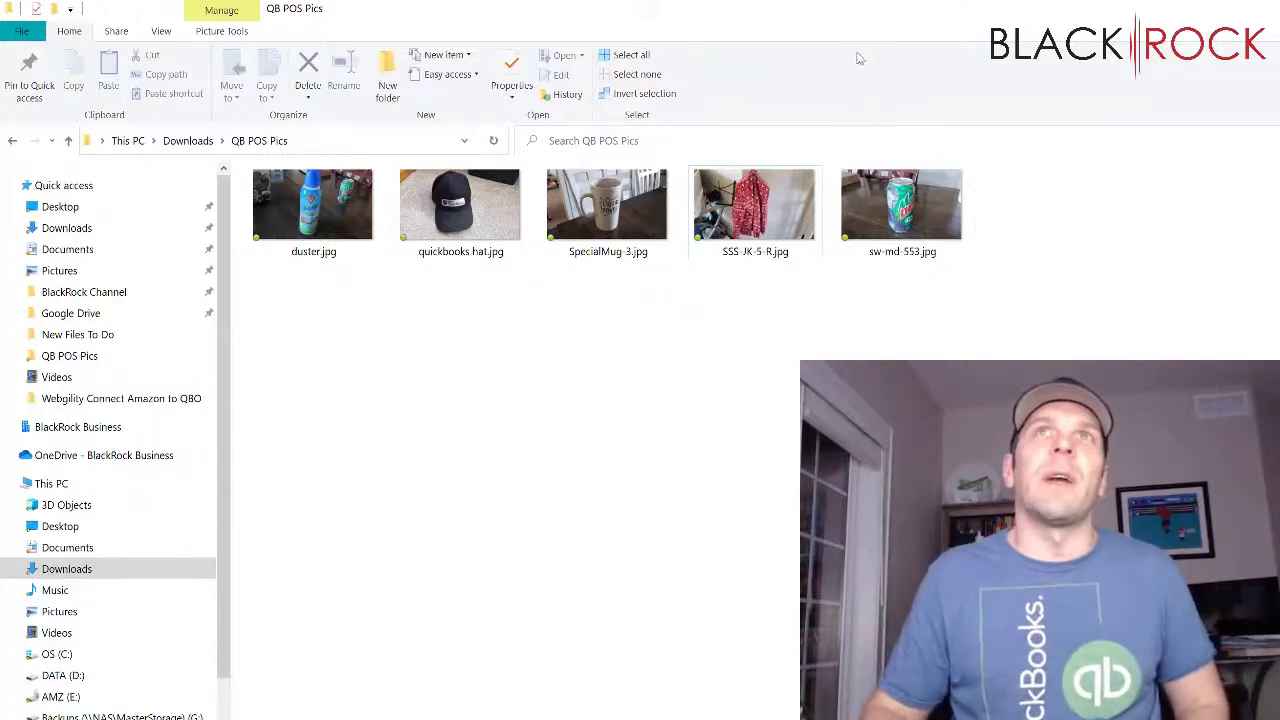
Review the item picture files in the QB POS Pics folder, comparing their file names with the inventory items
drag(876, 22, 546, 108)
click(695, 115)
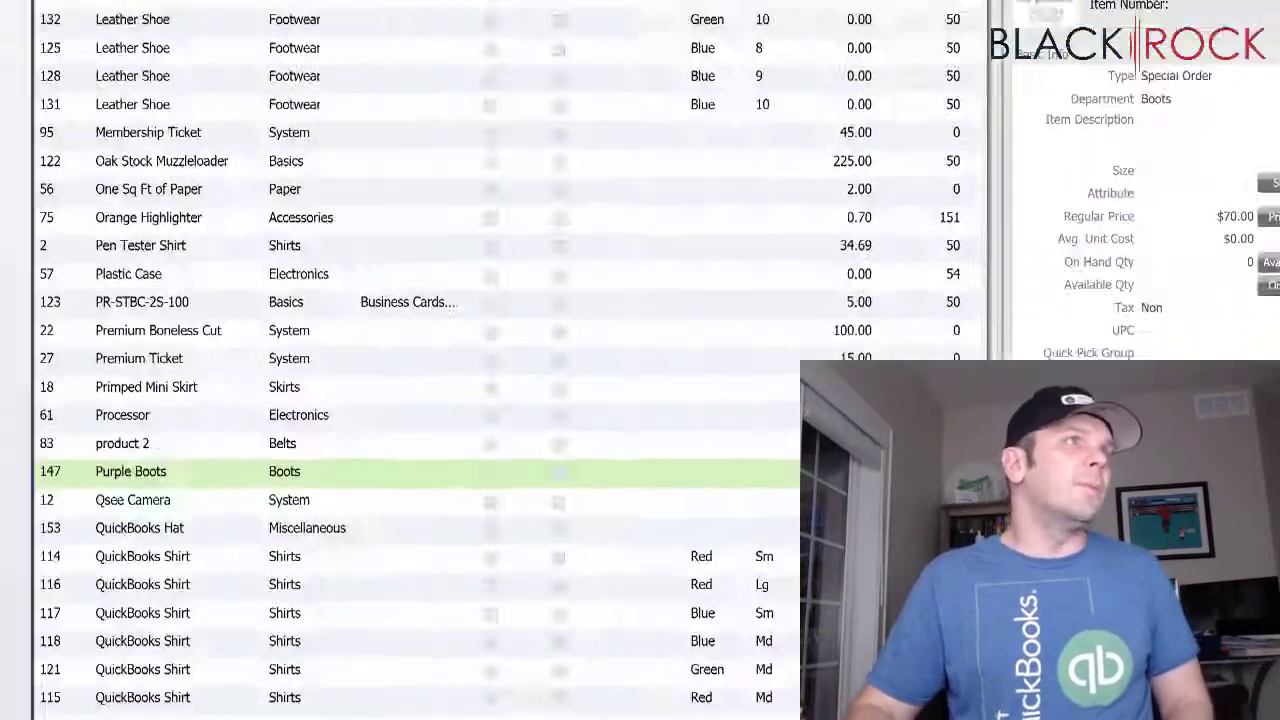
click(611, 122)
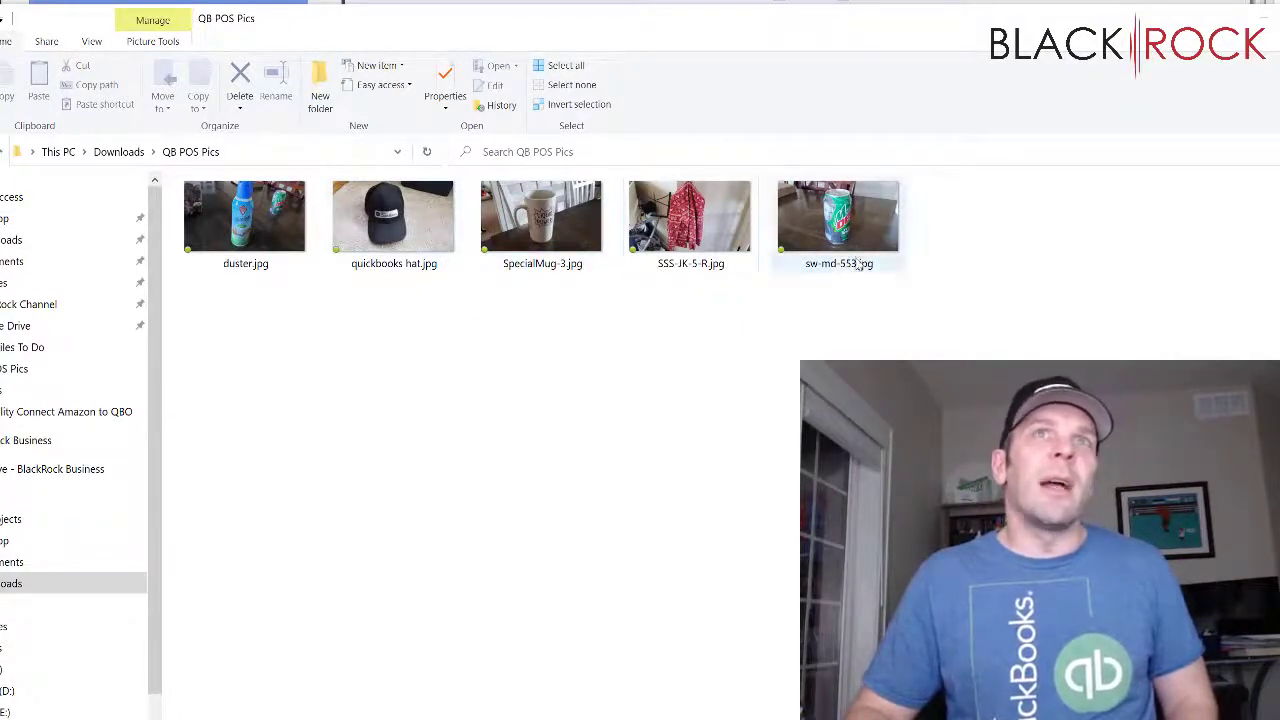
drag(550, 326, 920, 310)
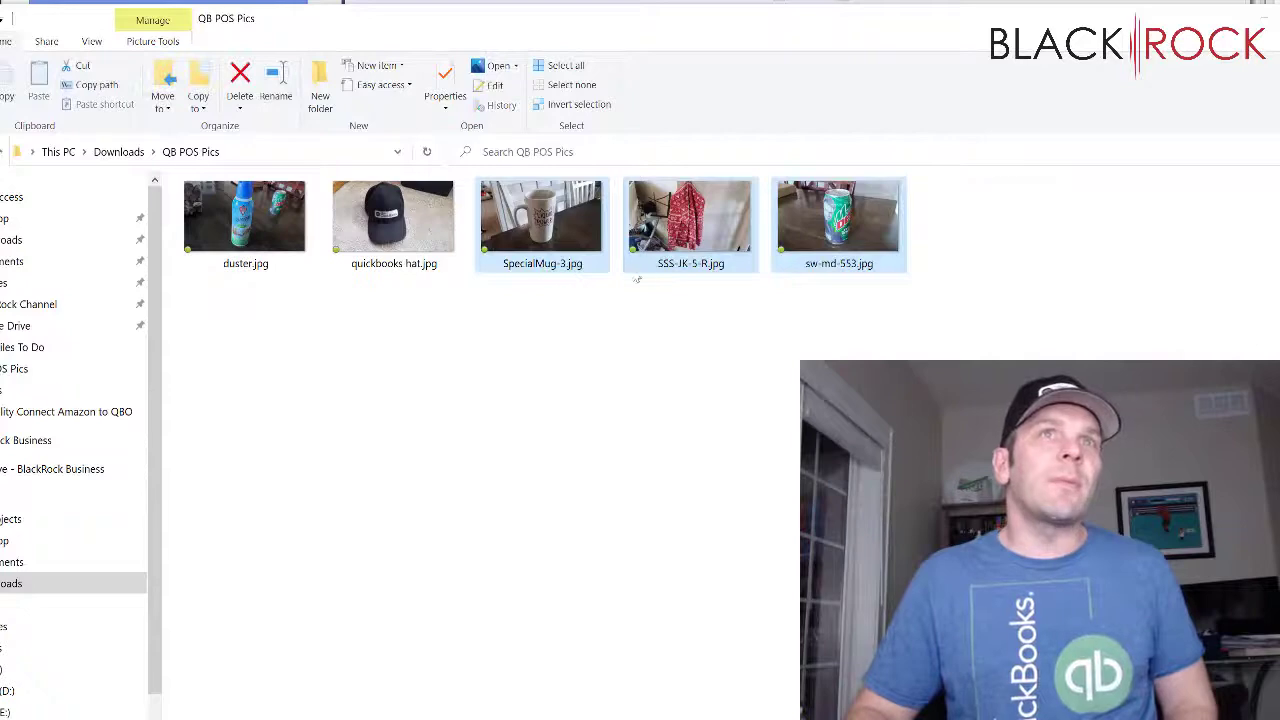
click(536, 313)
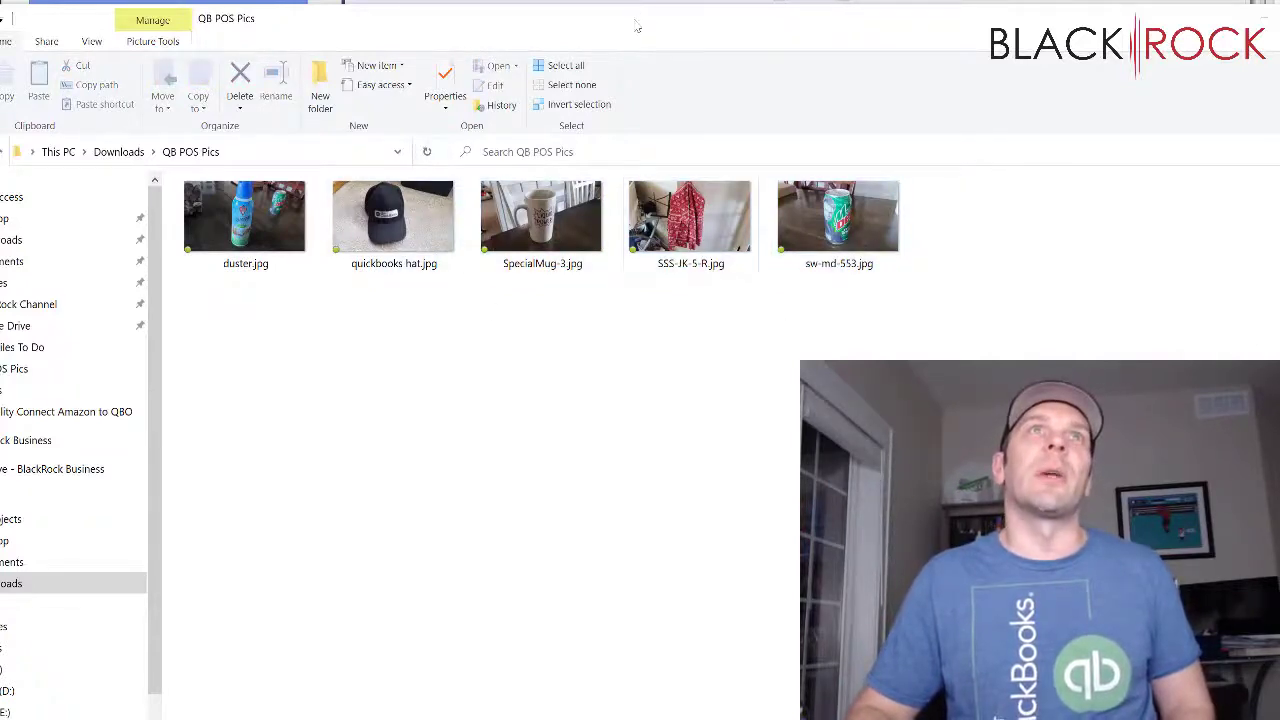
drag(636, 27, 606, 46)
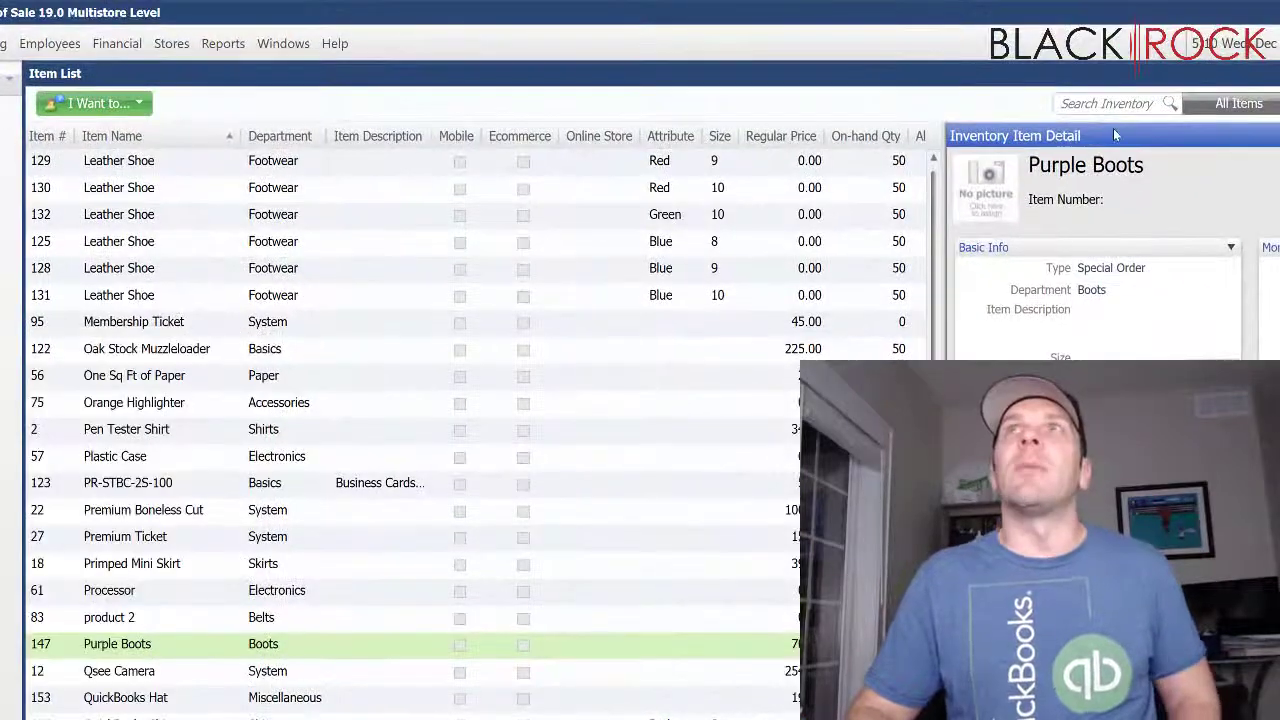
Search the item list for "quickbooks" and select the QuickBooks Hat item
click(1115, 105)
text(quic)
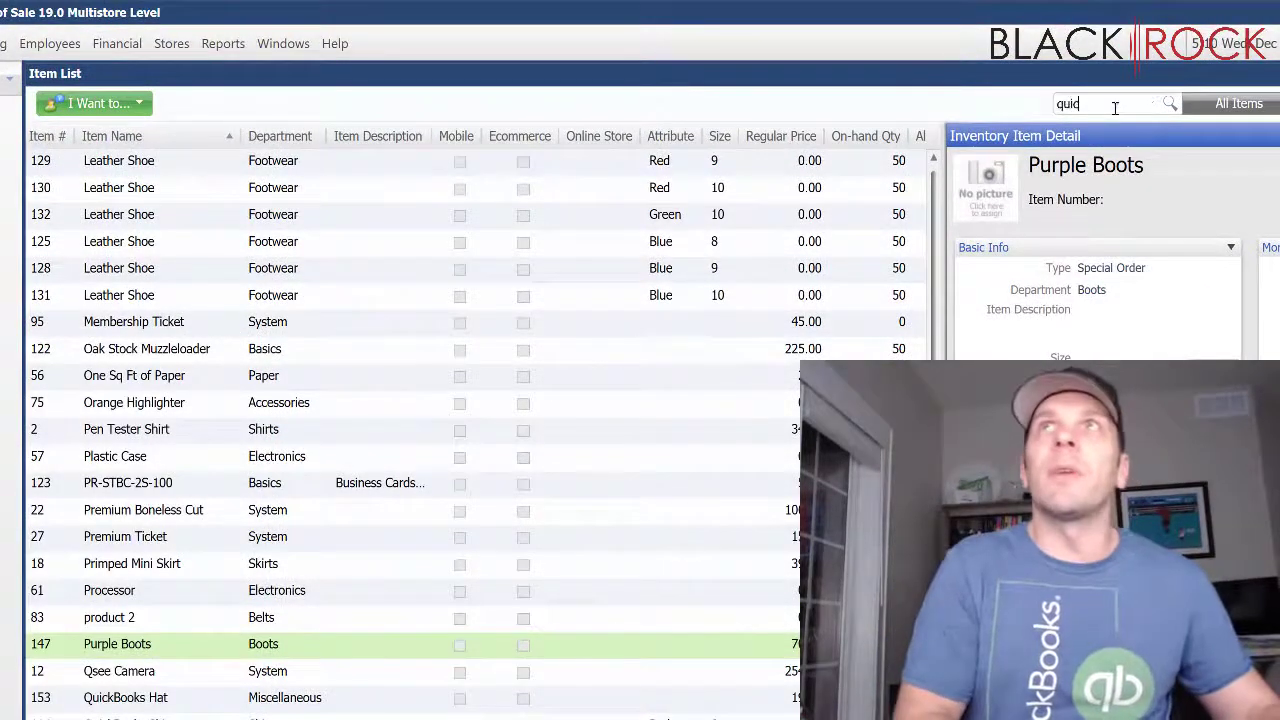
text(kbooks)
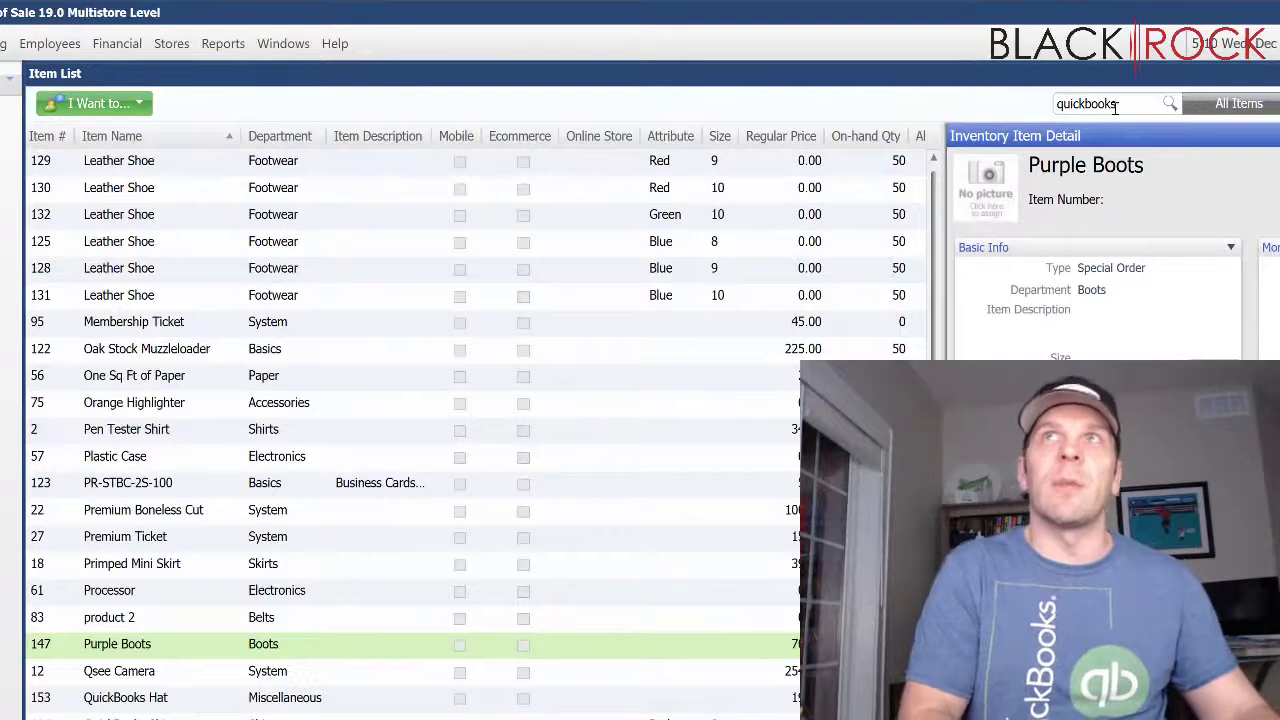
key(Return)
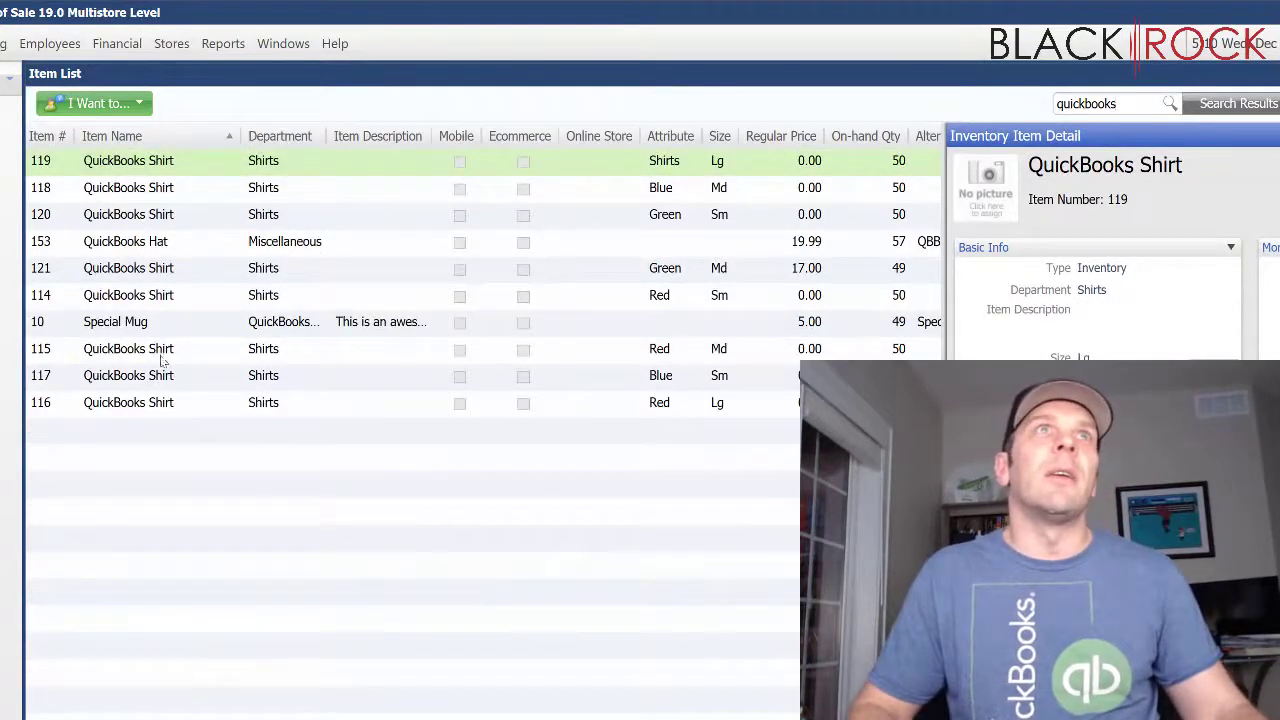
click(171, 250)
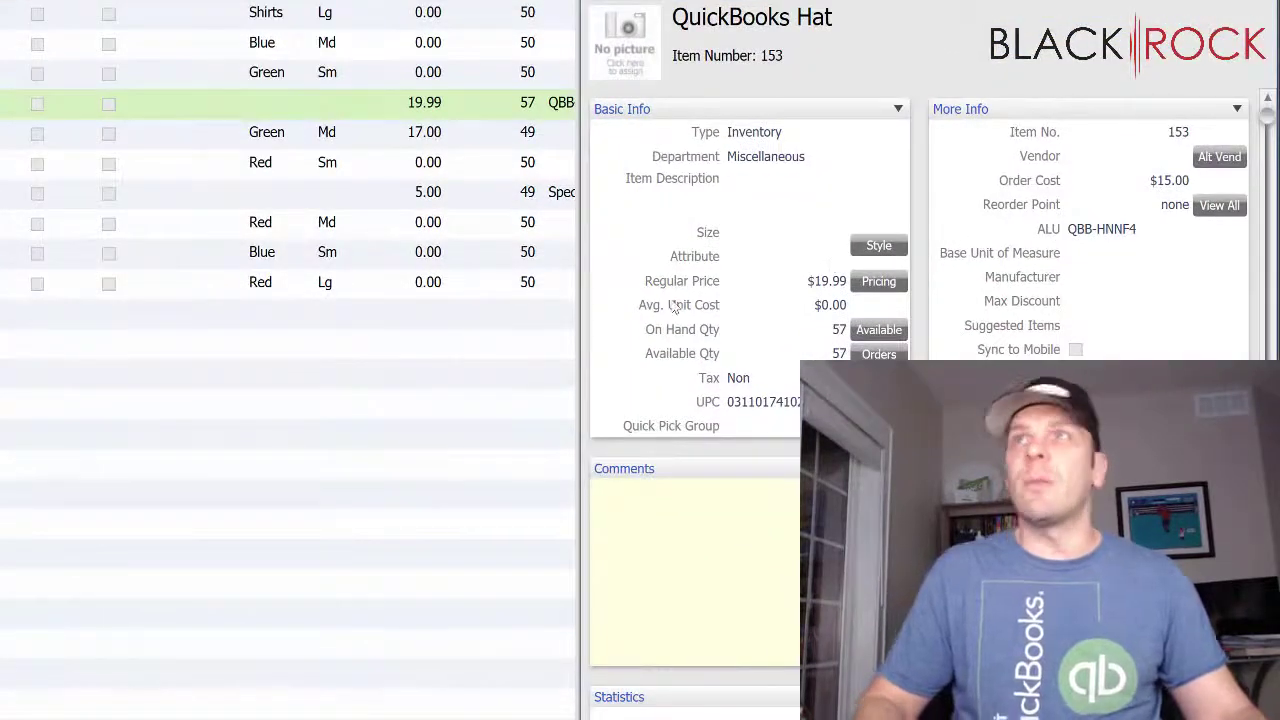
Open the QuickBooks Hat record for editing, copy its ALU code QBB-HNNF4, and save the record
key(ctrl+e)
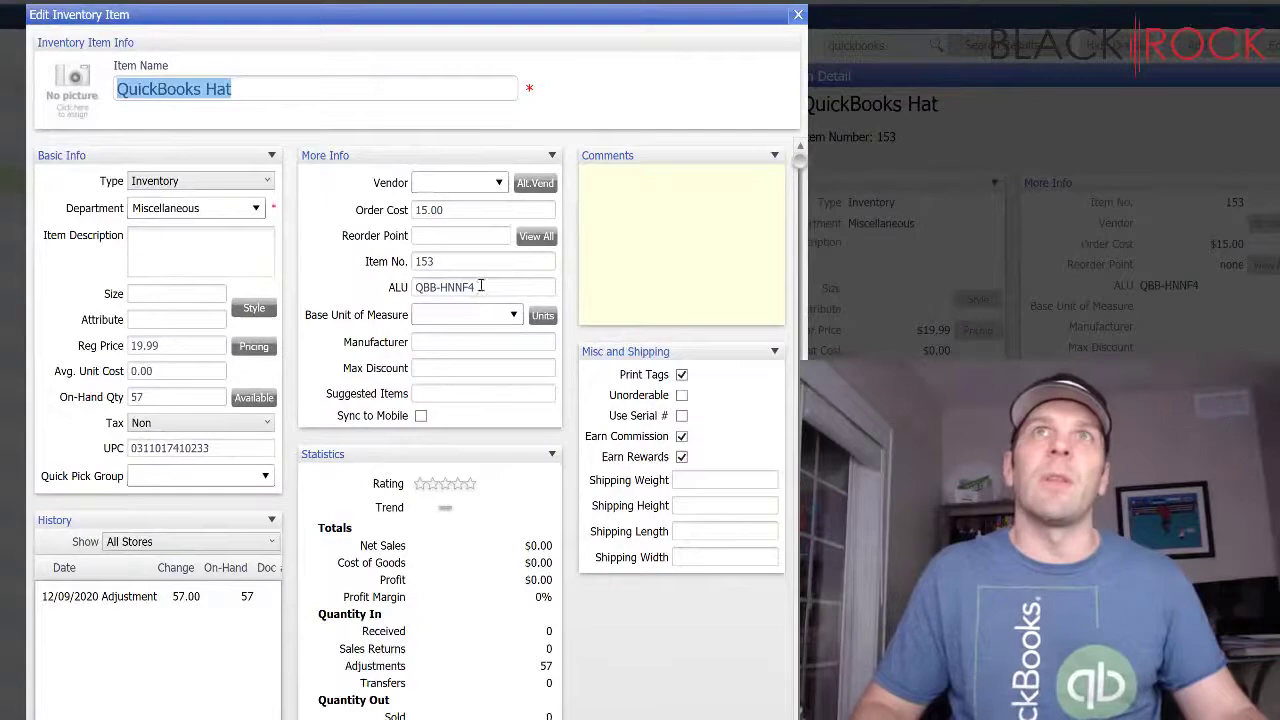
double_click(426, 288)
drag(430, 298, 478, 288)
key(ctrl+c)
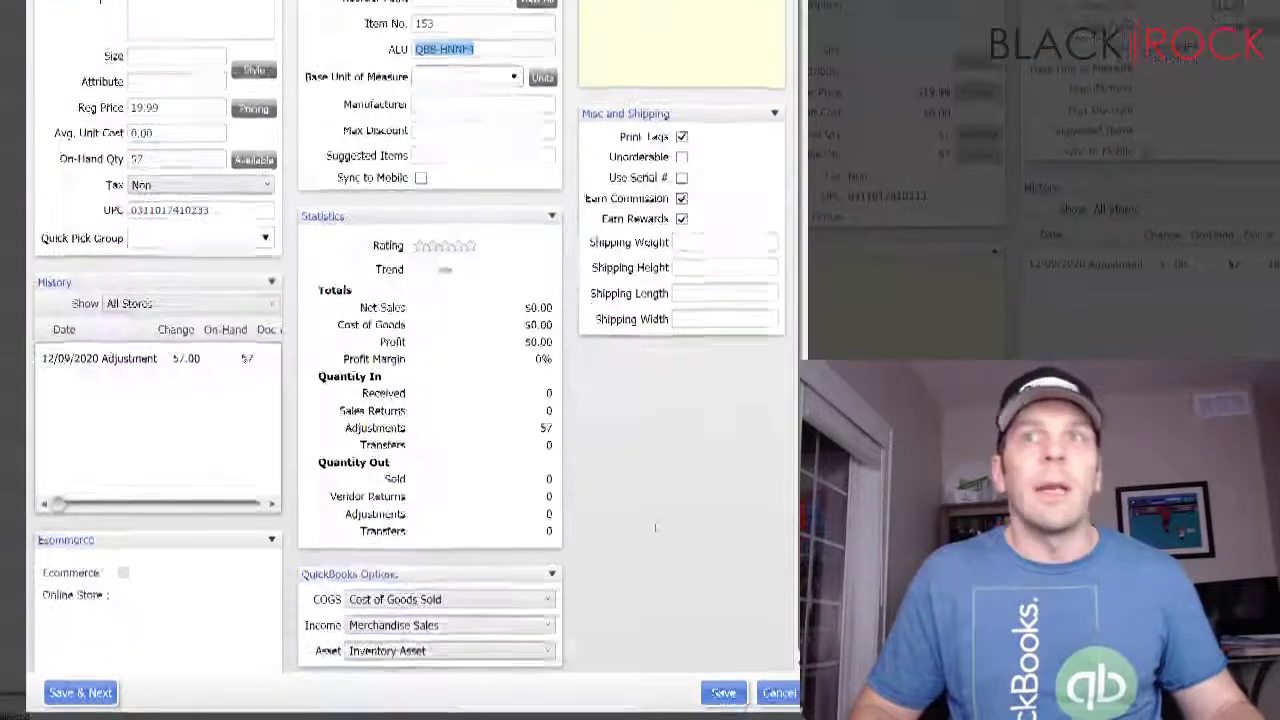
click(723, 692)
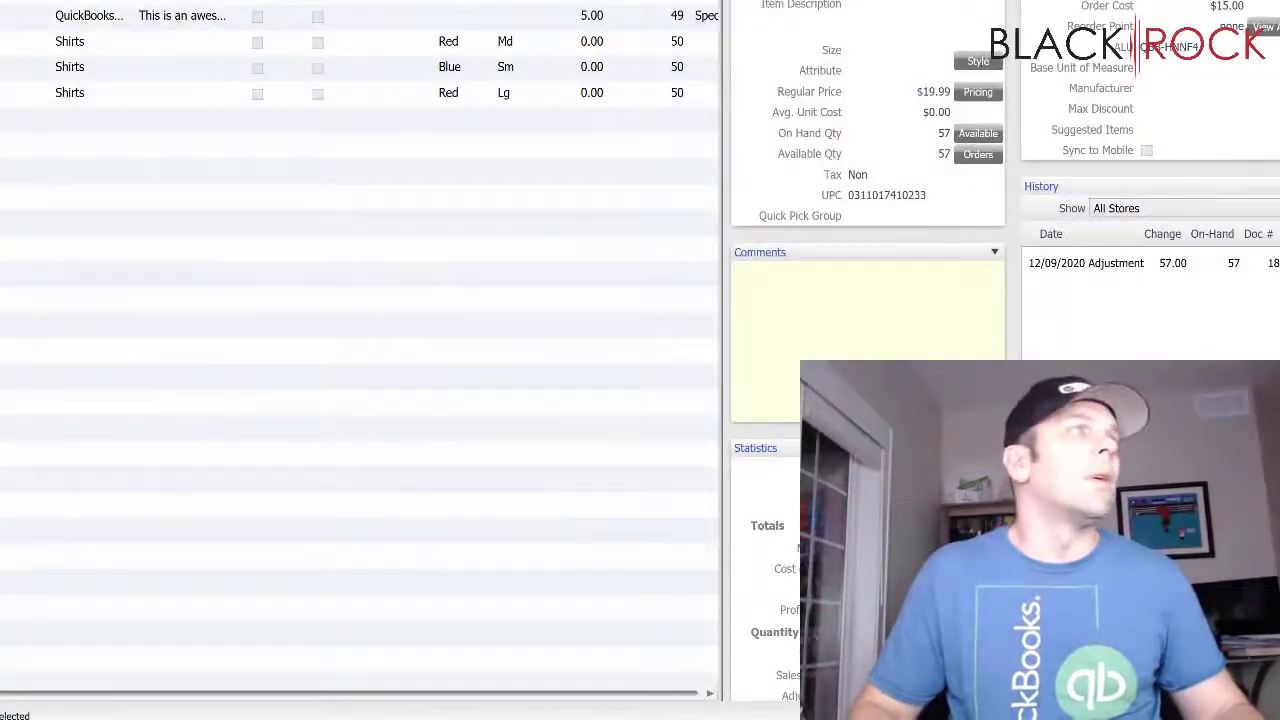
Switch to the QB POS Pics folder in File Explorer and rename quickbooks hat.jpg as QBB-HNNF4.jpg
key(alt+Tab)
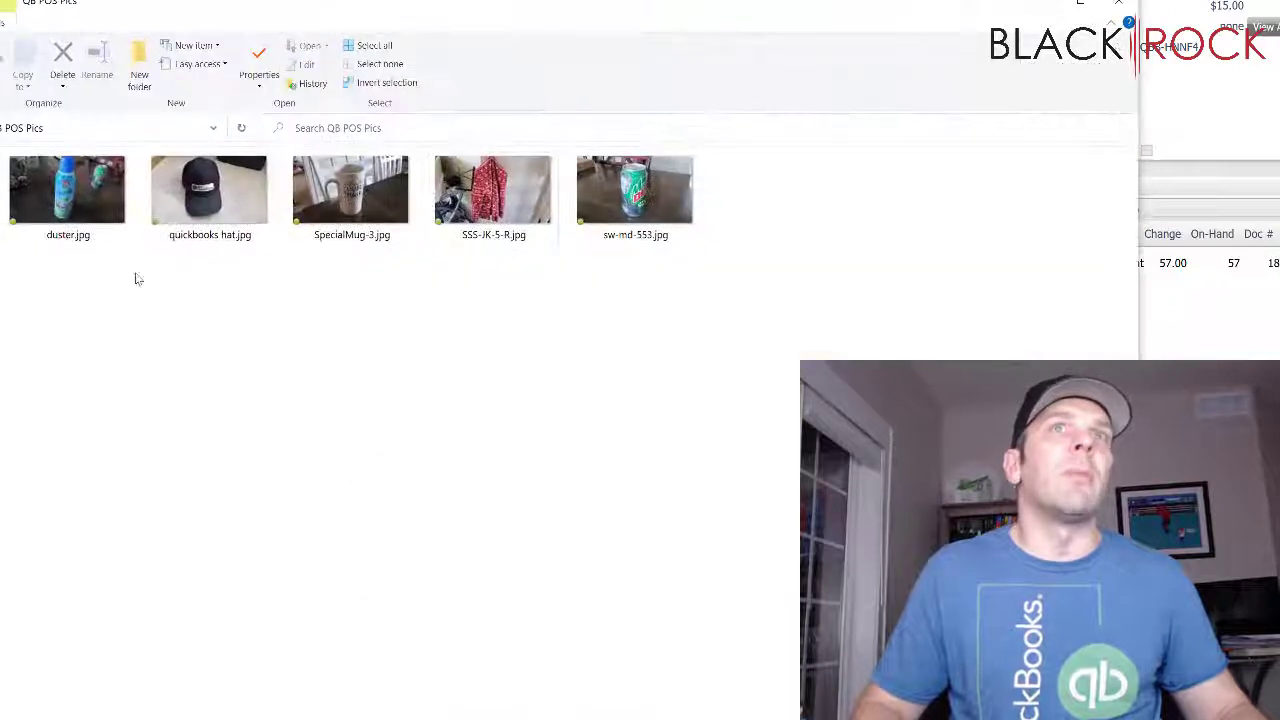
click(190, 237)
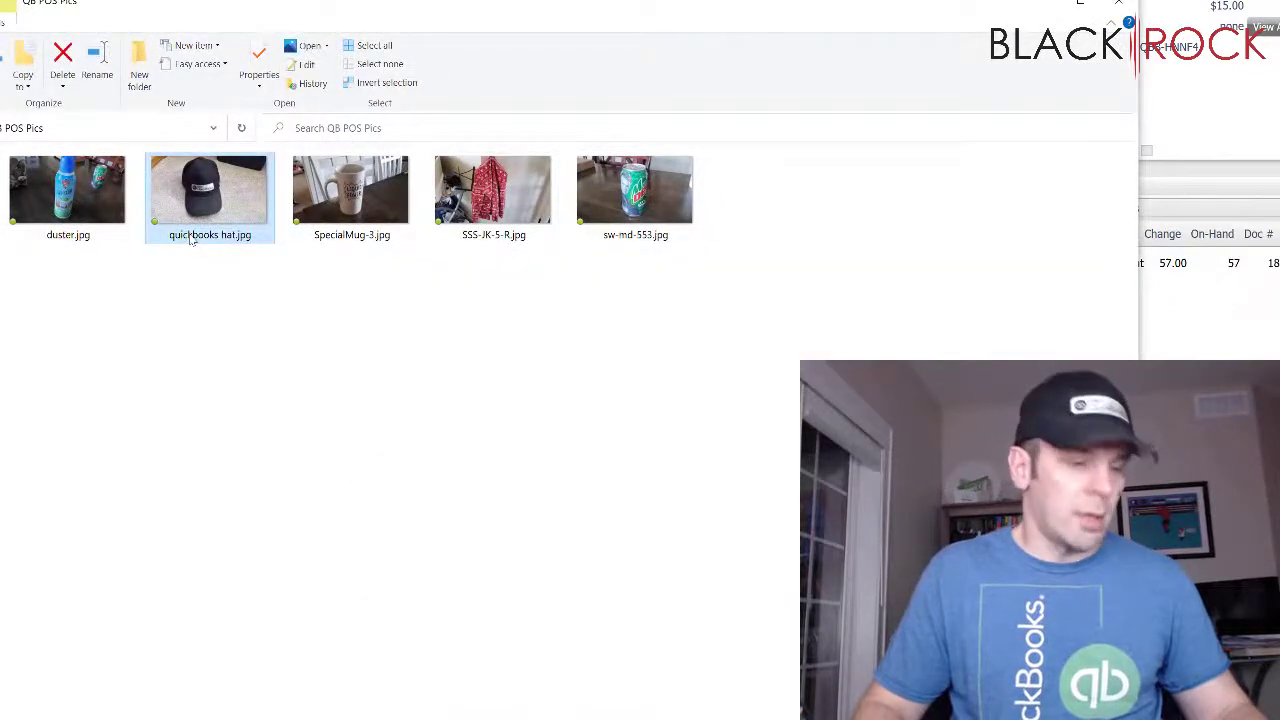
click(190, 237)
key(ctrl+v)
click(329, 331)
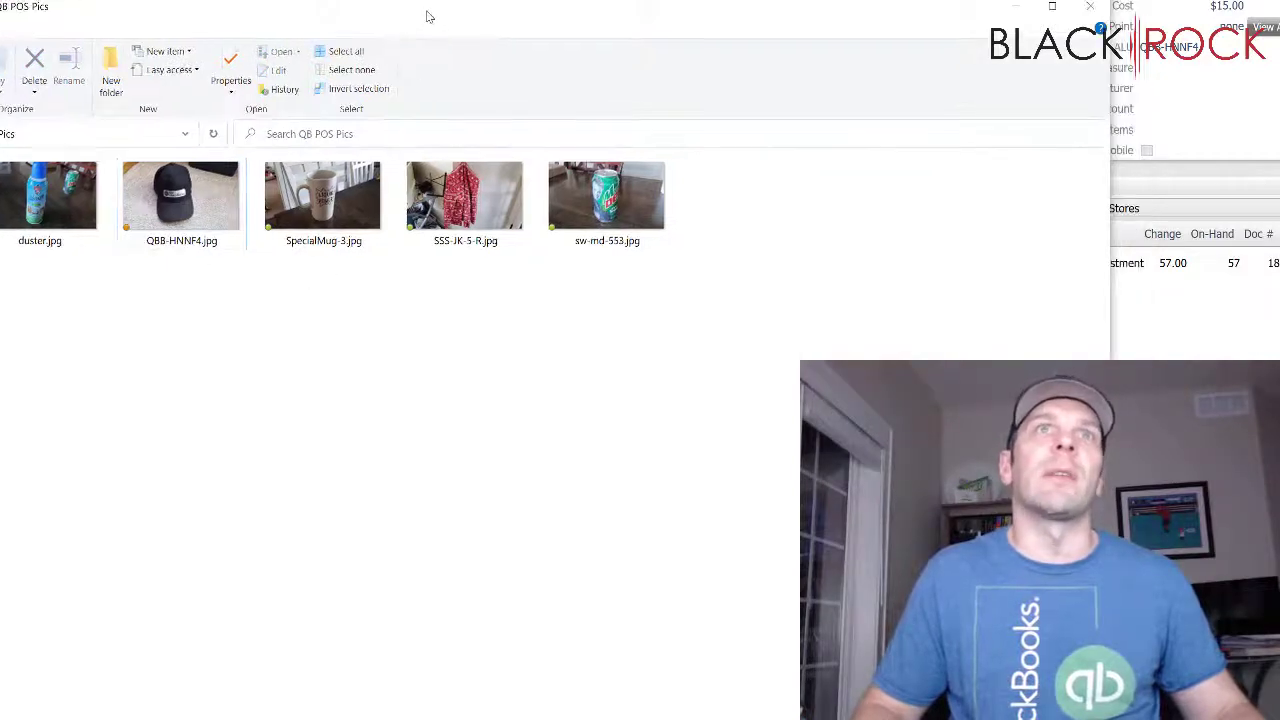
Switch back to QuickBooks Point of Sale and search the item list for "duster"
key(alt+Tab)
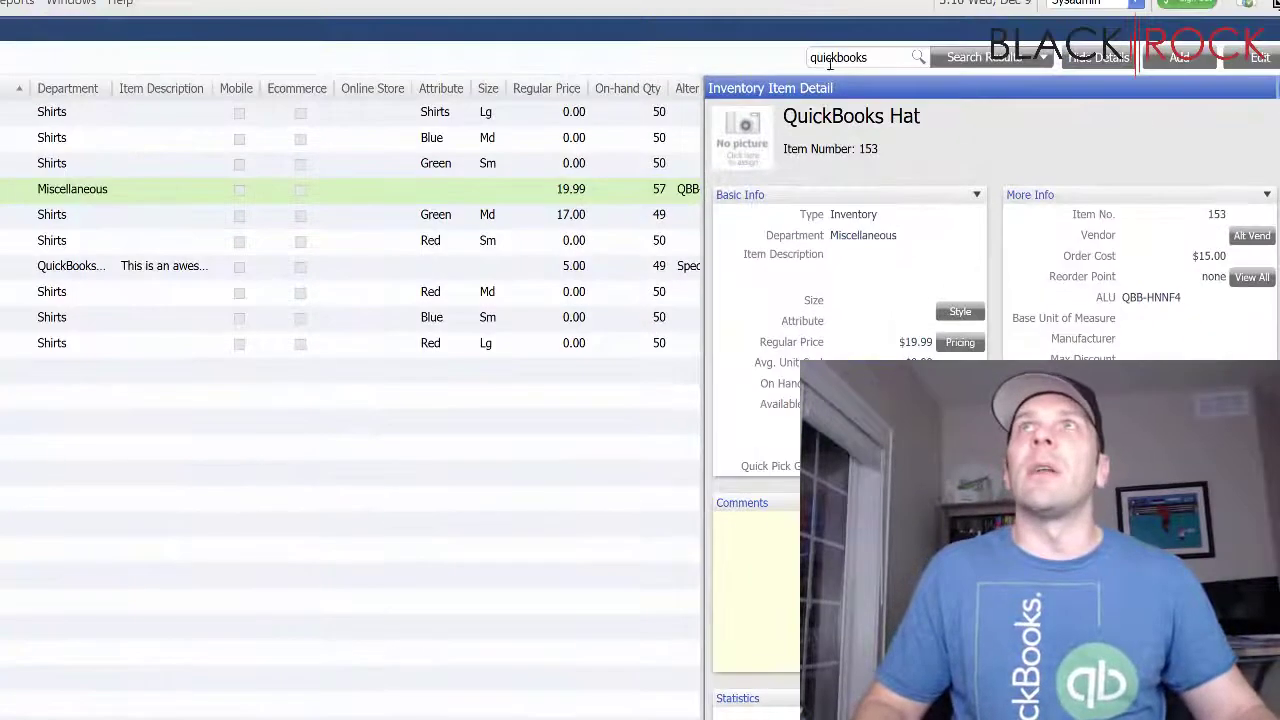
double_click(829, 52)
text(duster)
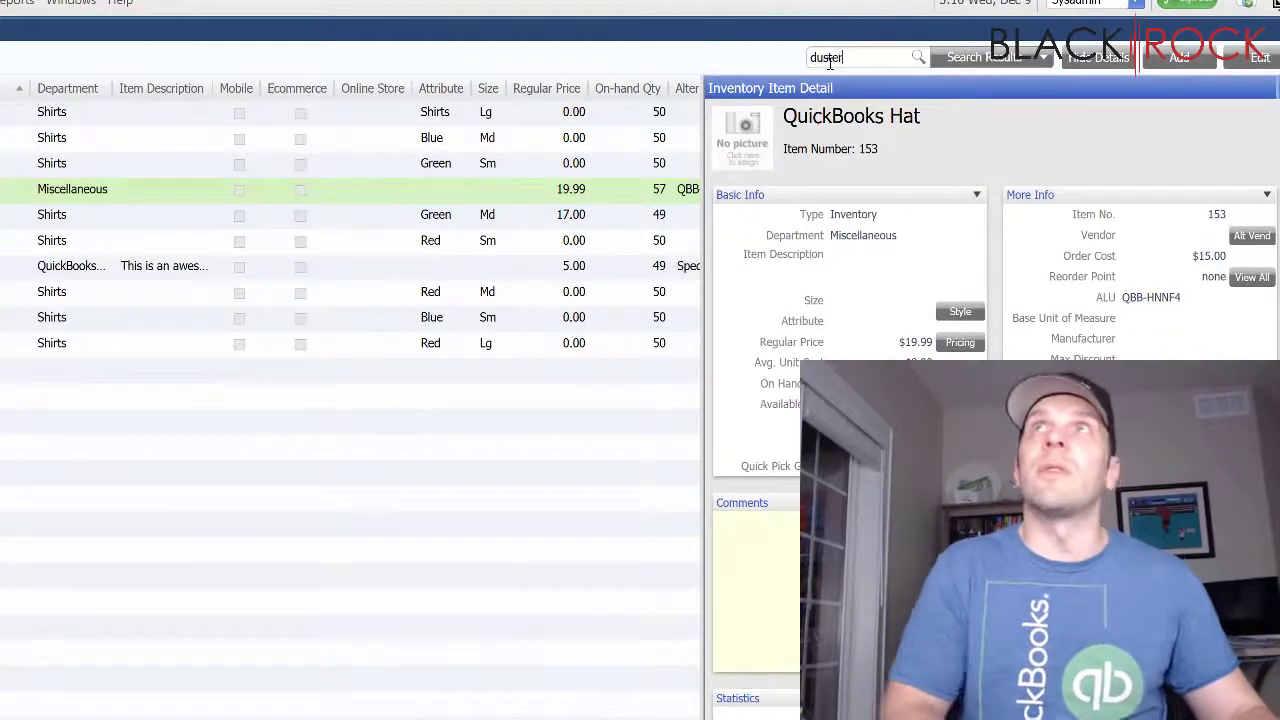
key(Return)
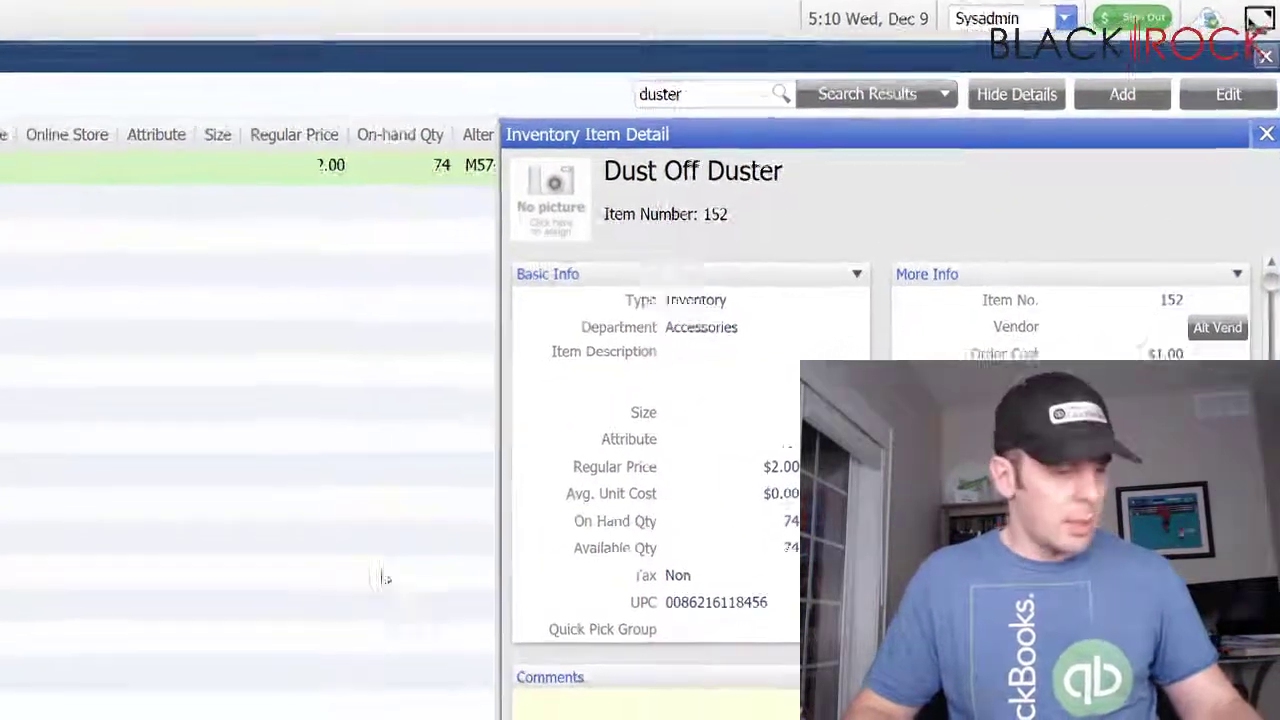
Copy the ALU code M5749-DSC from the Dust Off Duster record and close it without editing
key(ctrl+e)
click(479, 298)
key(ctrl+c)
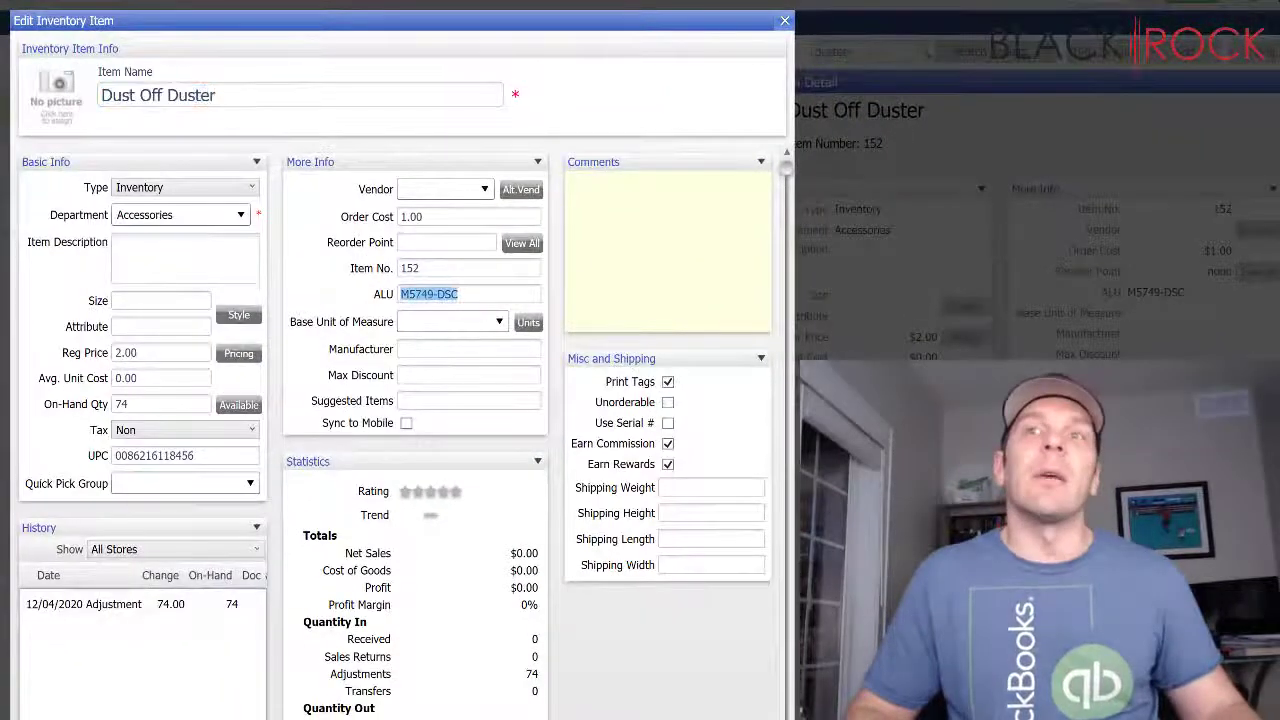
key(Escape)
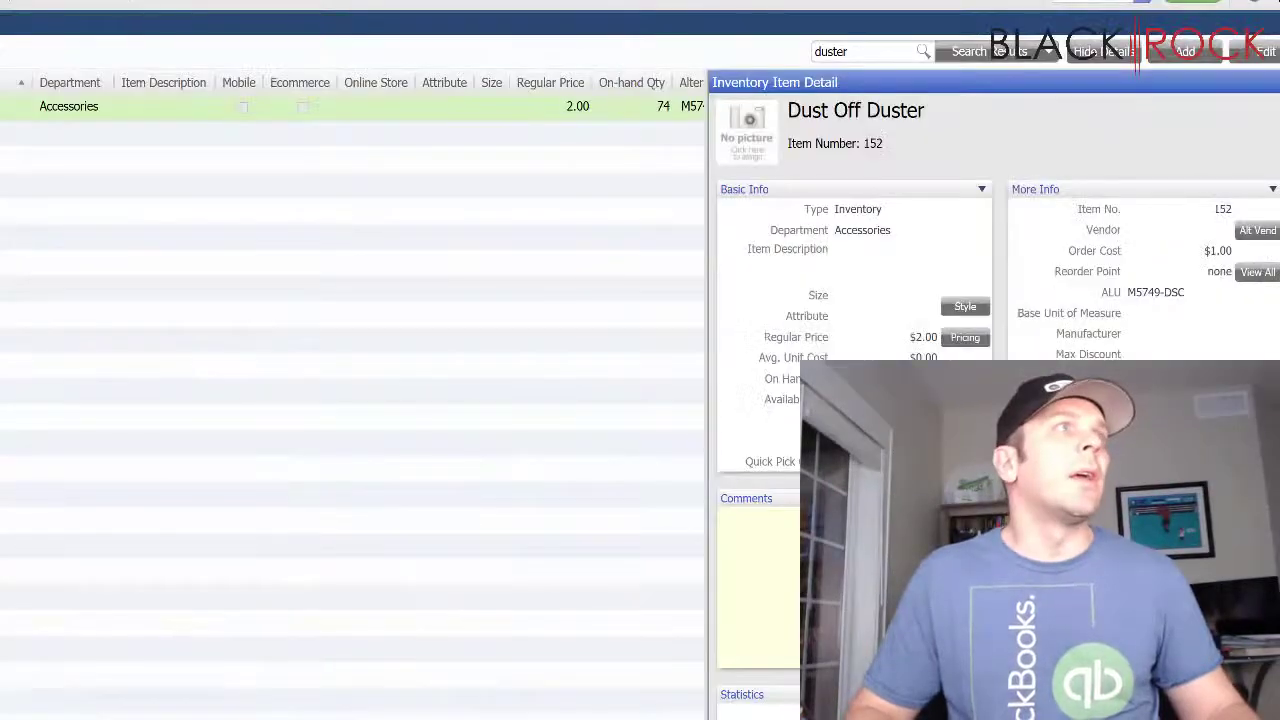
Switch to the QB POS Pics folder in File Explorer, rename duster.jpg as M5749-DSC.jpg, and move the folder window aside
key(alt+Tab)
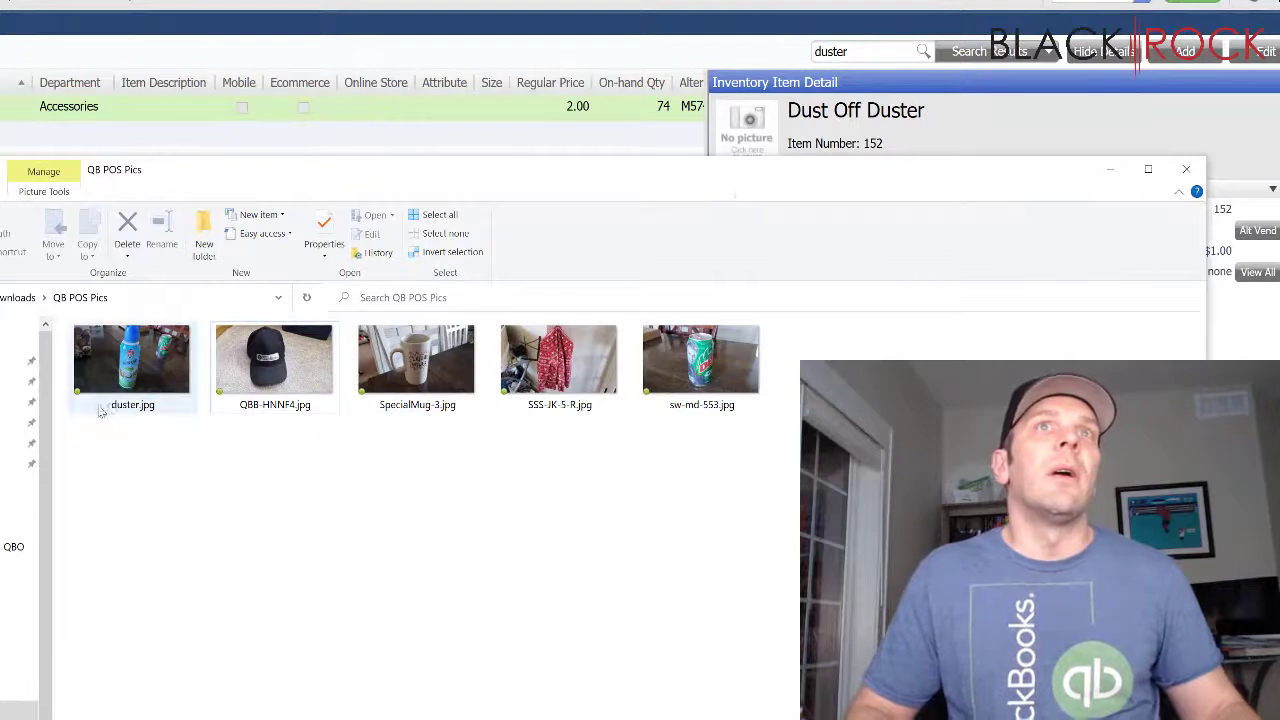
click(127, 410)
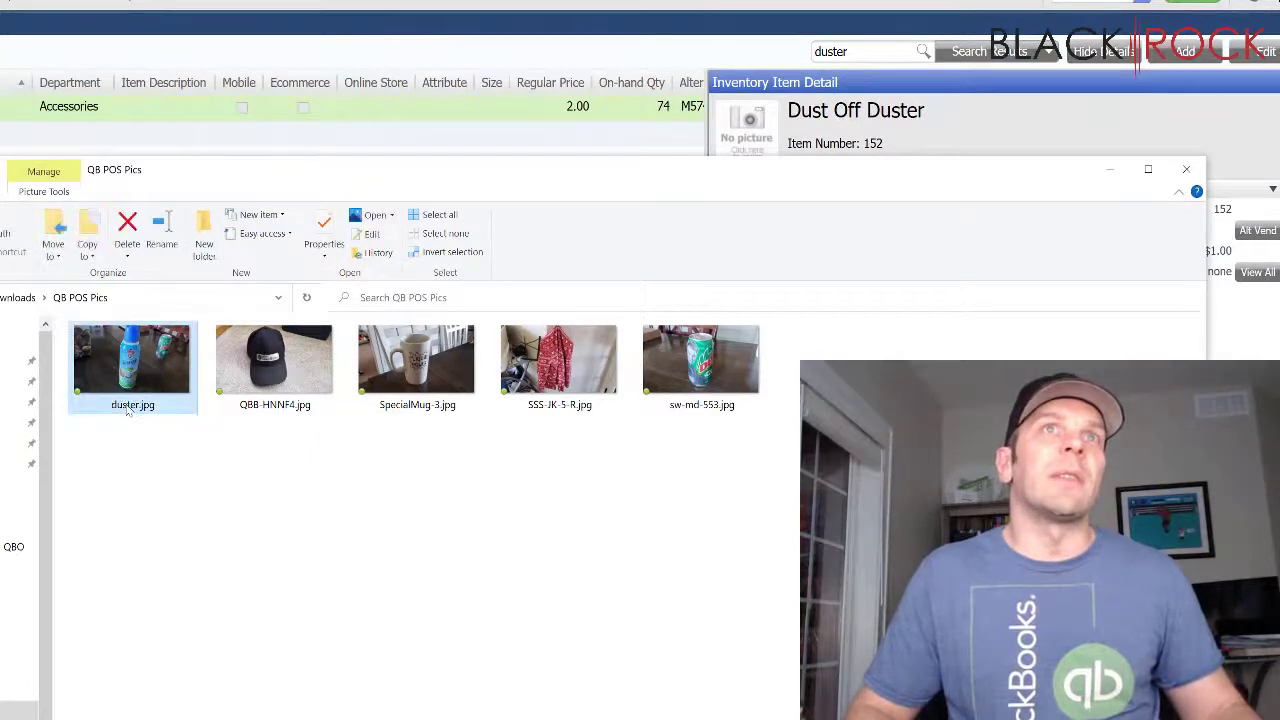
key(F2)
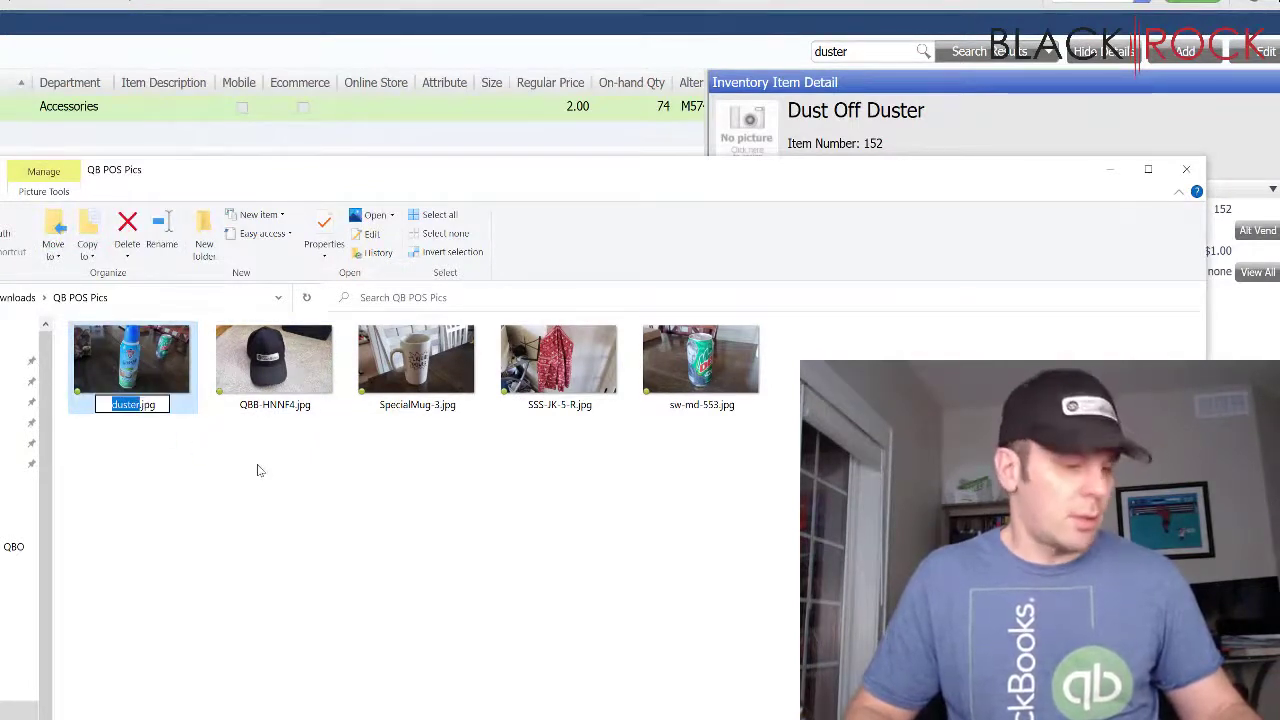
key(ctrl+v)
key(Return)
click(177, 493)
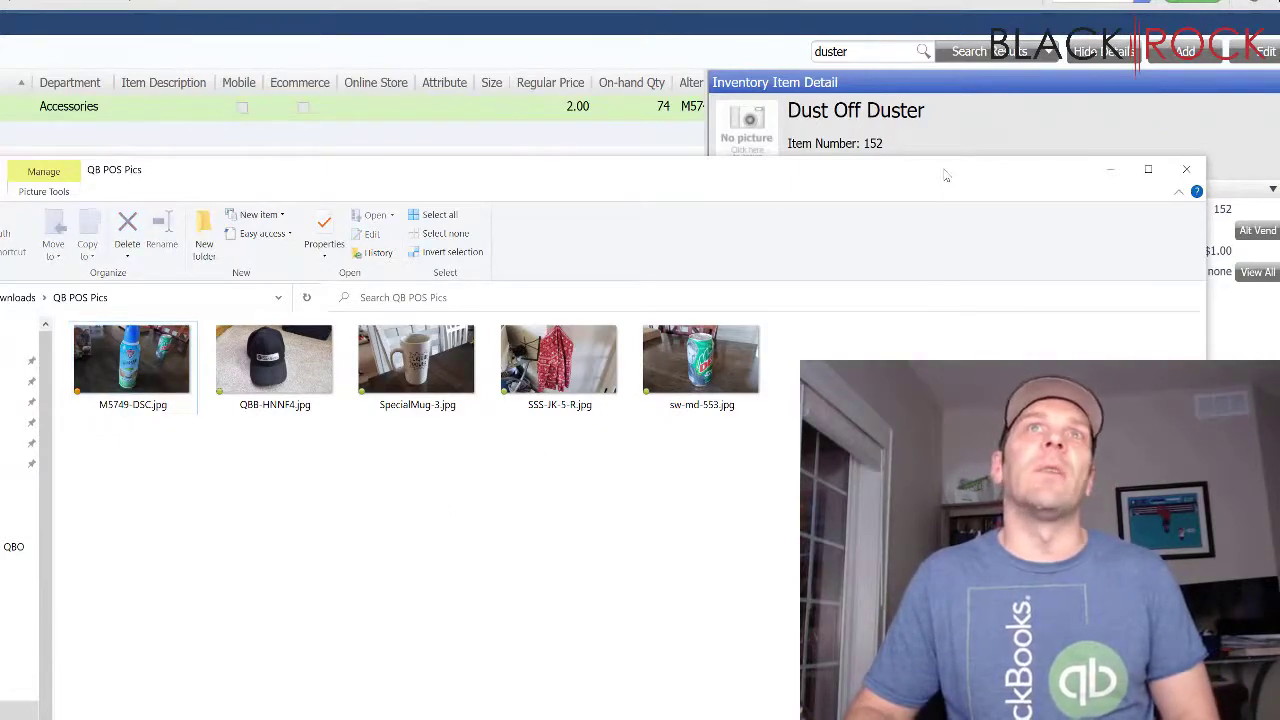
drag(945, 175, 0, 384)
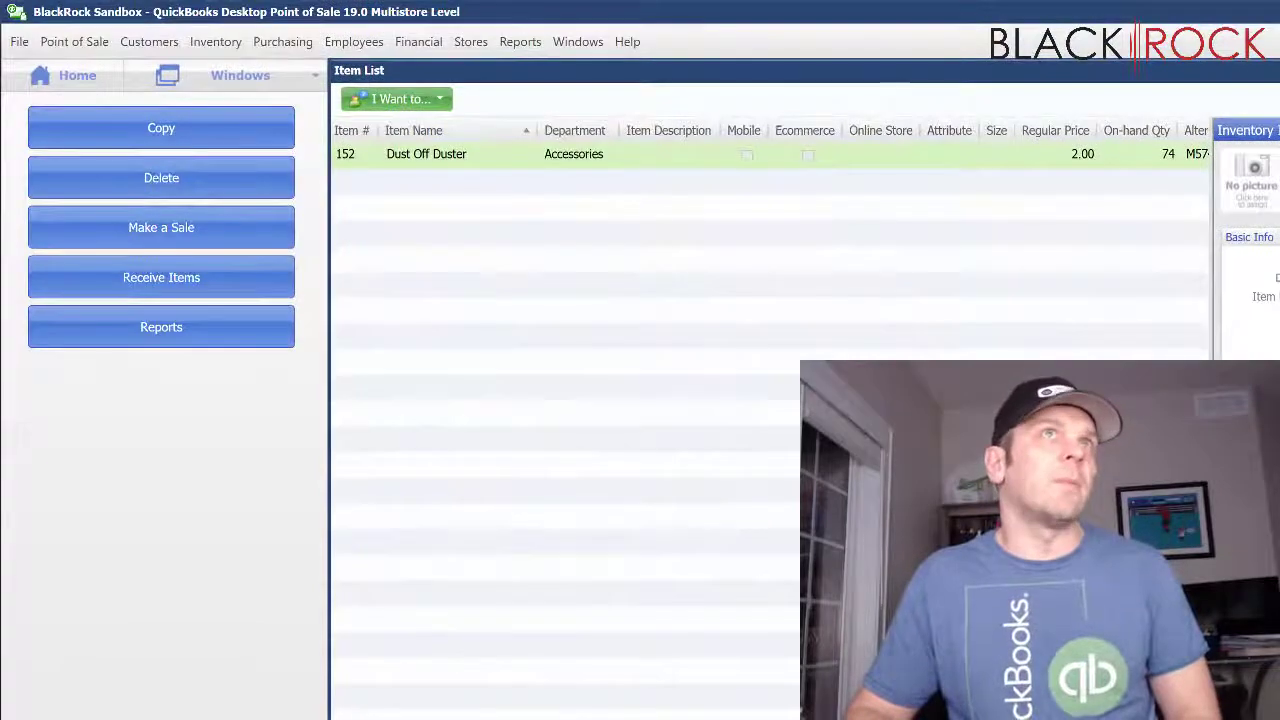
Return to the home screen, start the Data Import Wizard, and choose Item Pictures as the data type to import
click(81, 68)
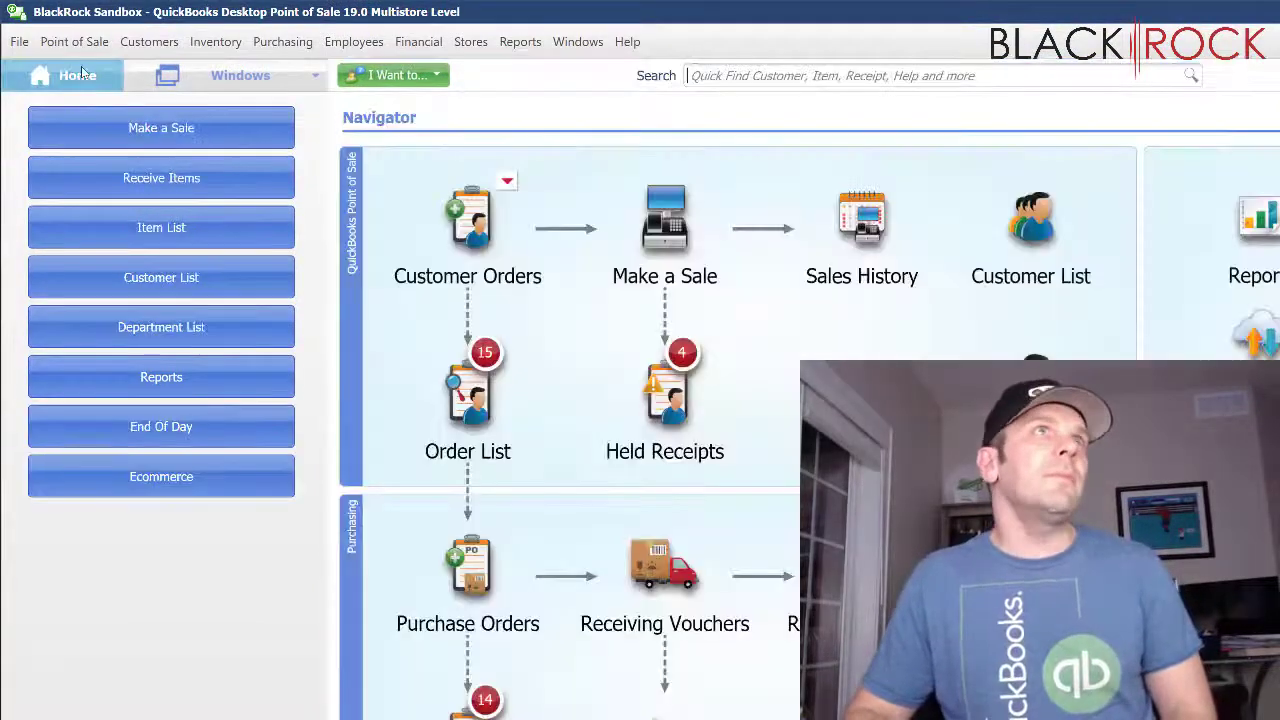
click(20, 42)
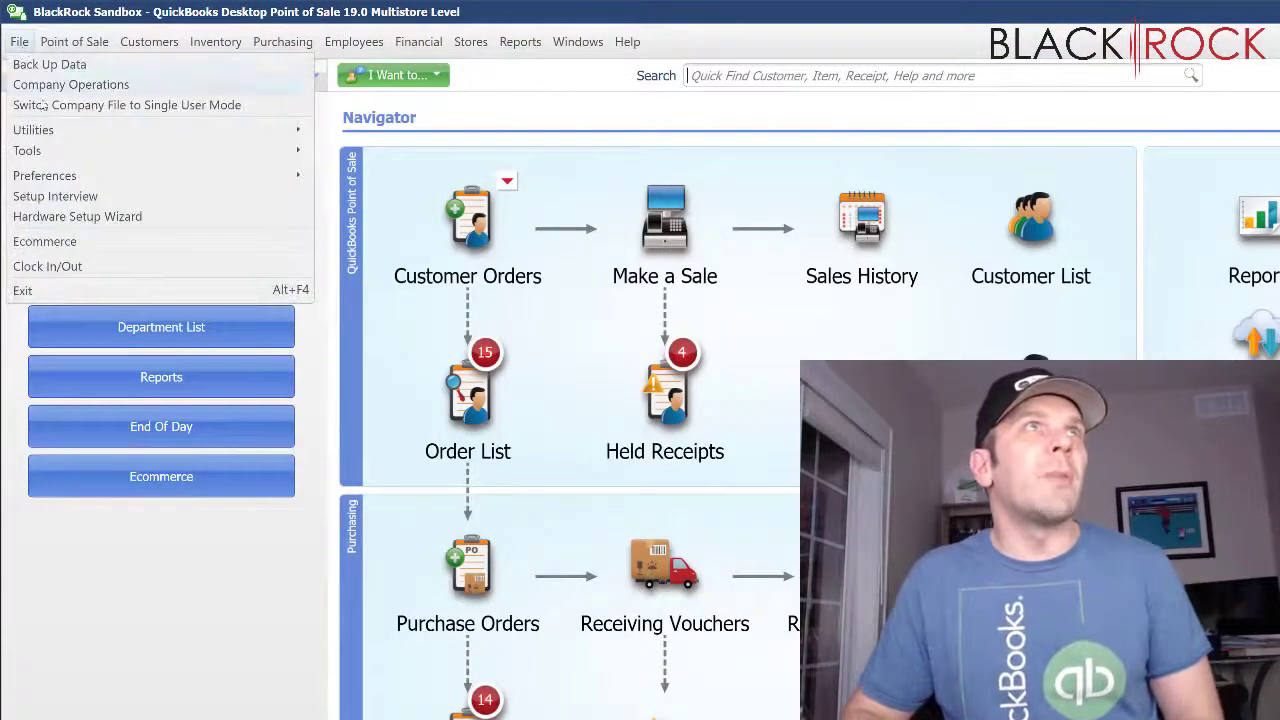
mouse_move(70, 137)
click(369, 133)
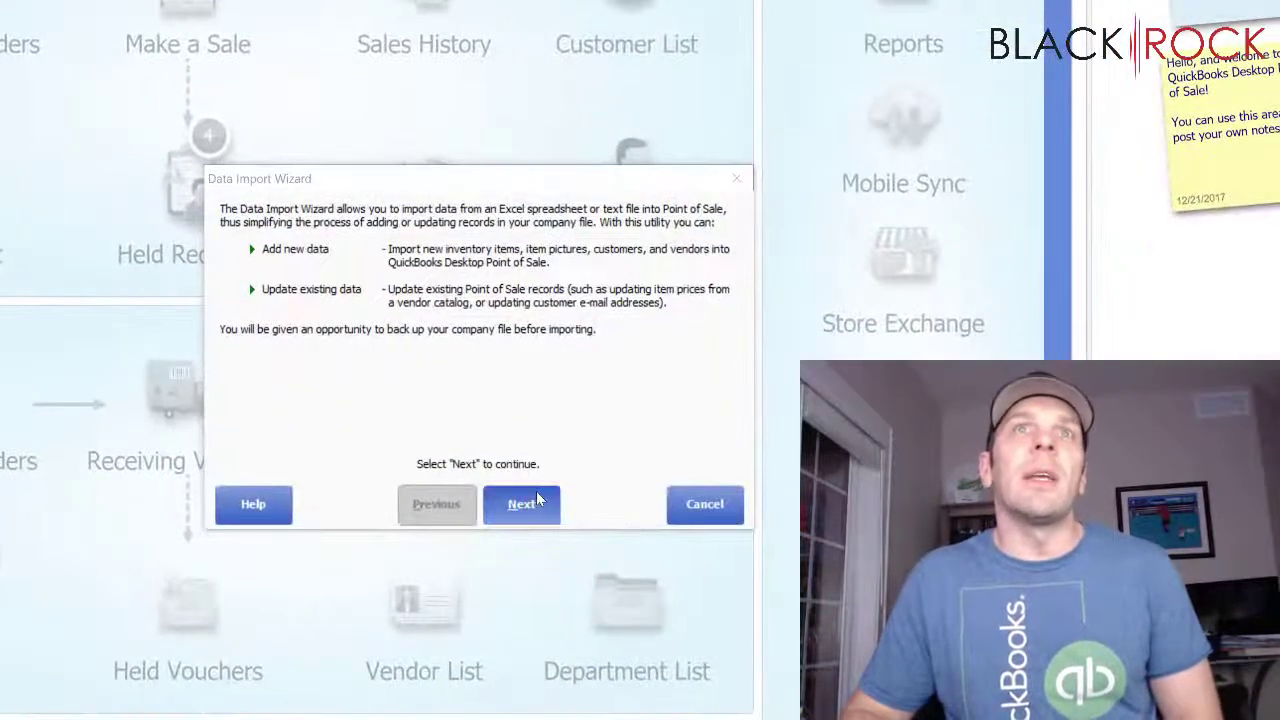
click(519, 502)
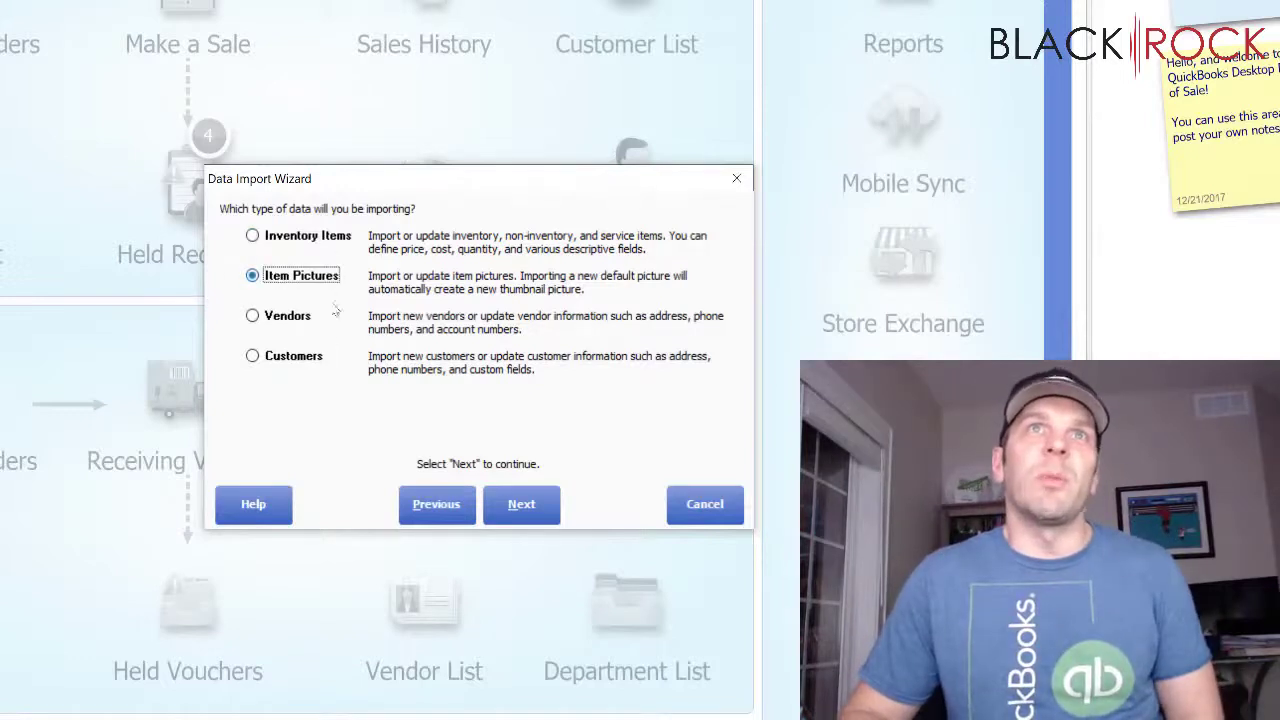
click(518, 505)
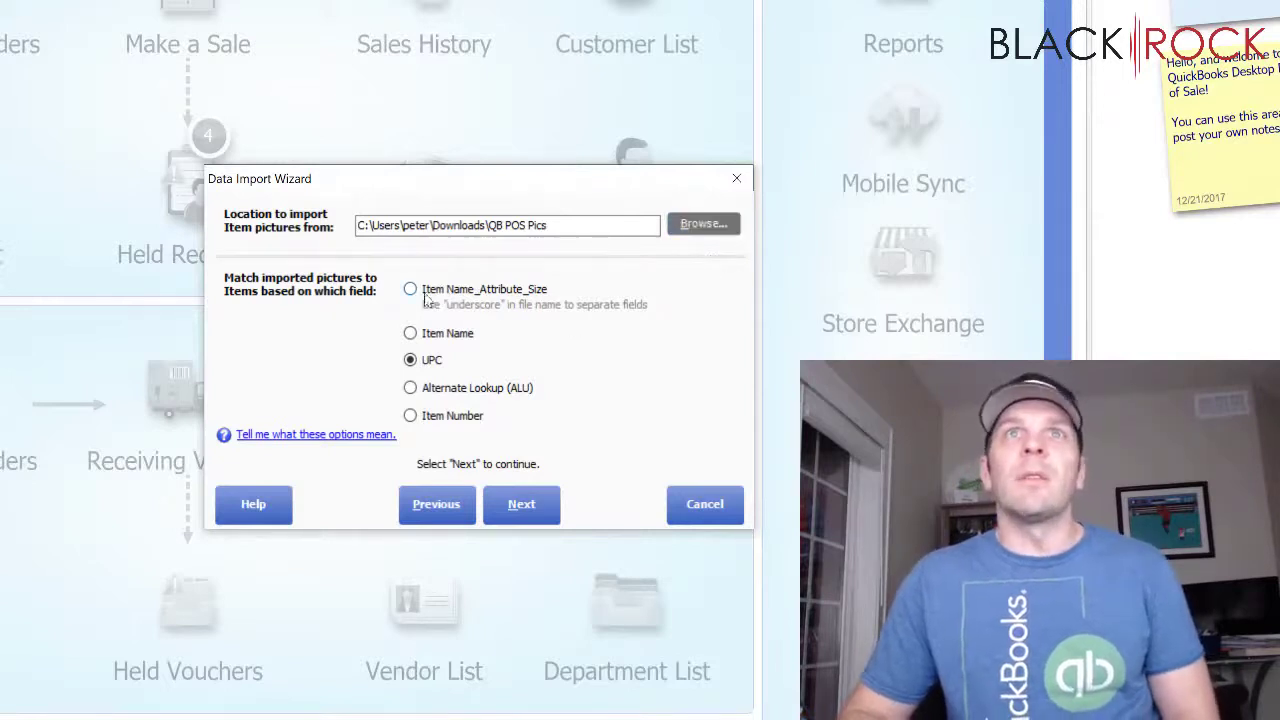
Match the imported pictures to items by Alternate Lookup (ALU) and import only default item pictures
click(411, 389)
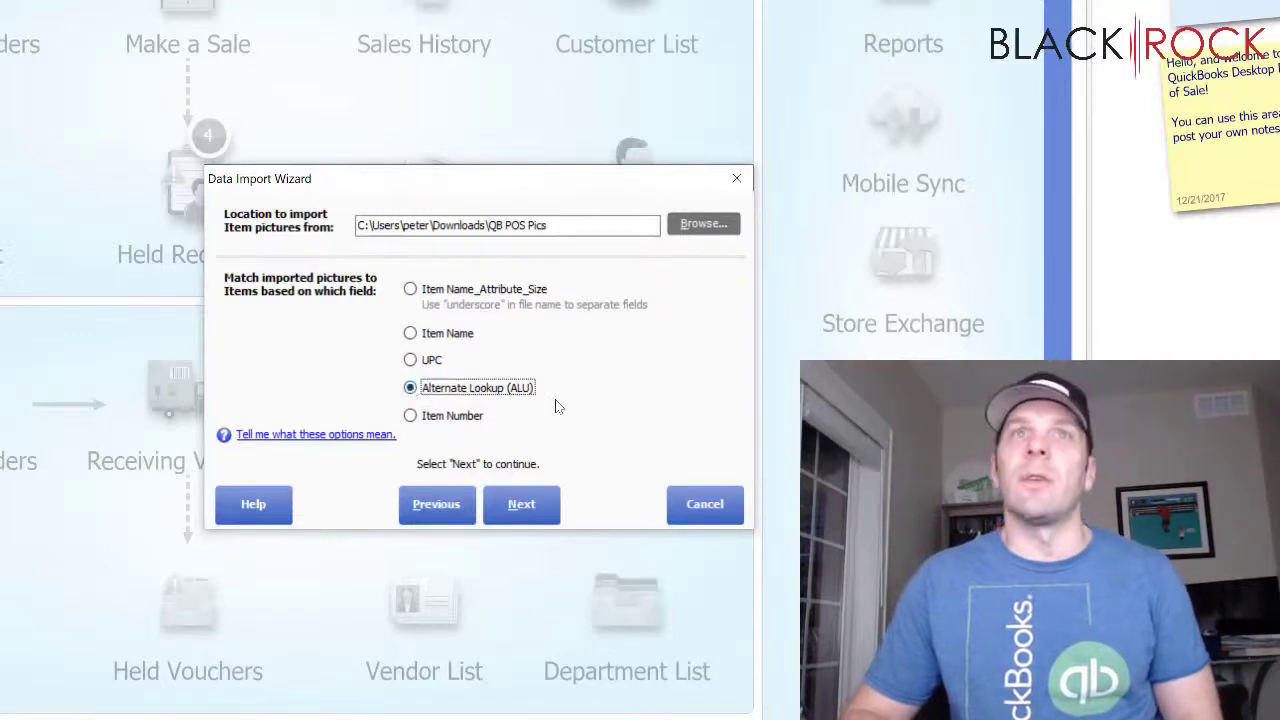
click(536, 504)
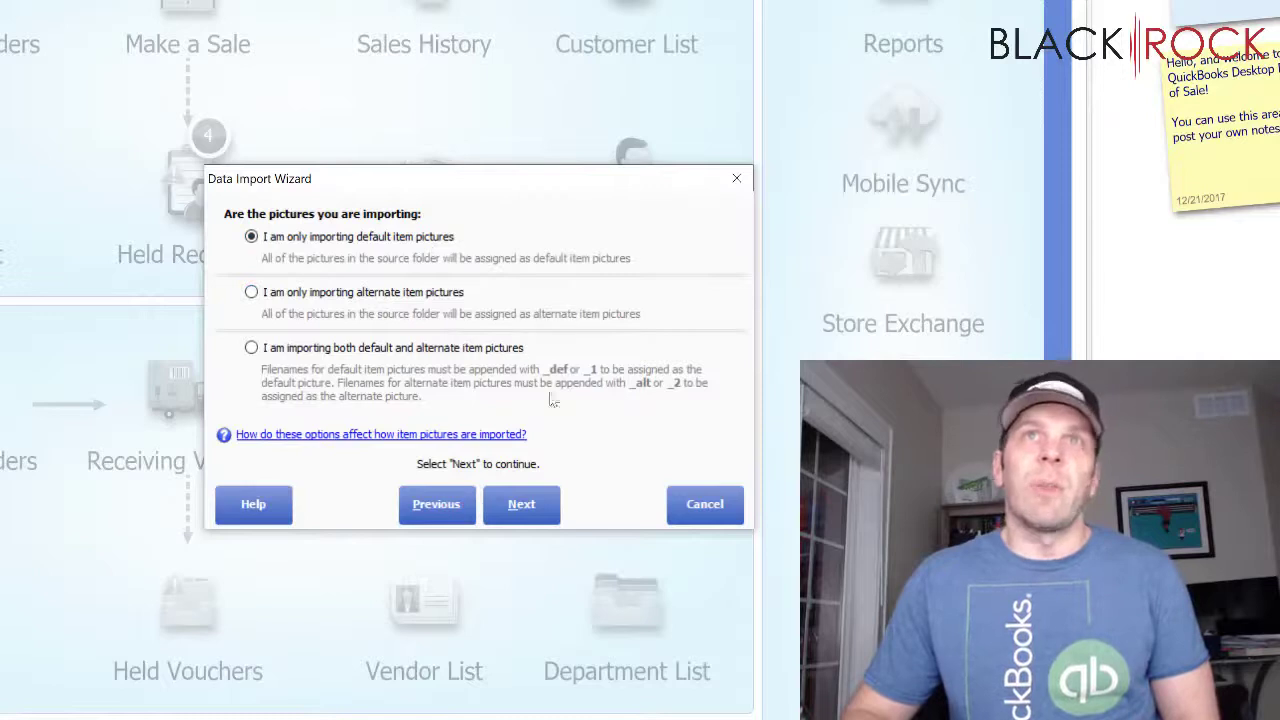
click(523, 505)
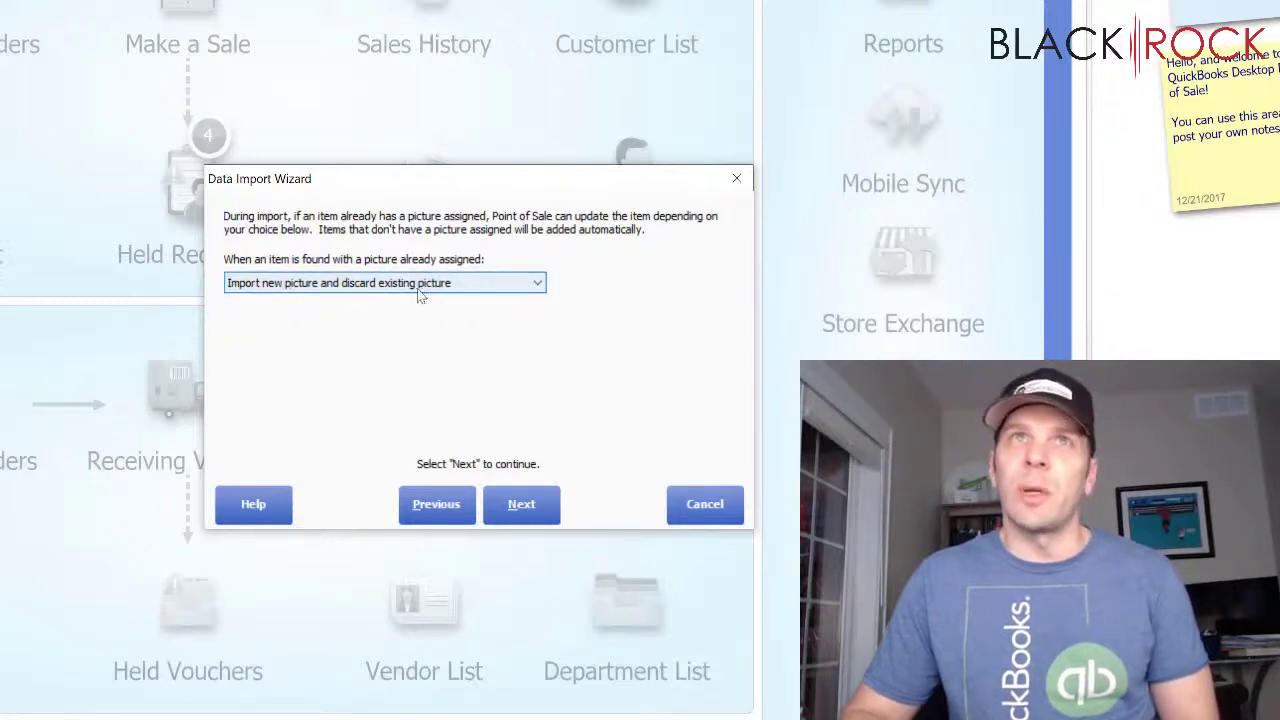
Keep the option to import new pictures and discard existing ones, and run the import of default item pictures
click(450, 285)
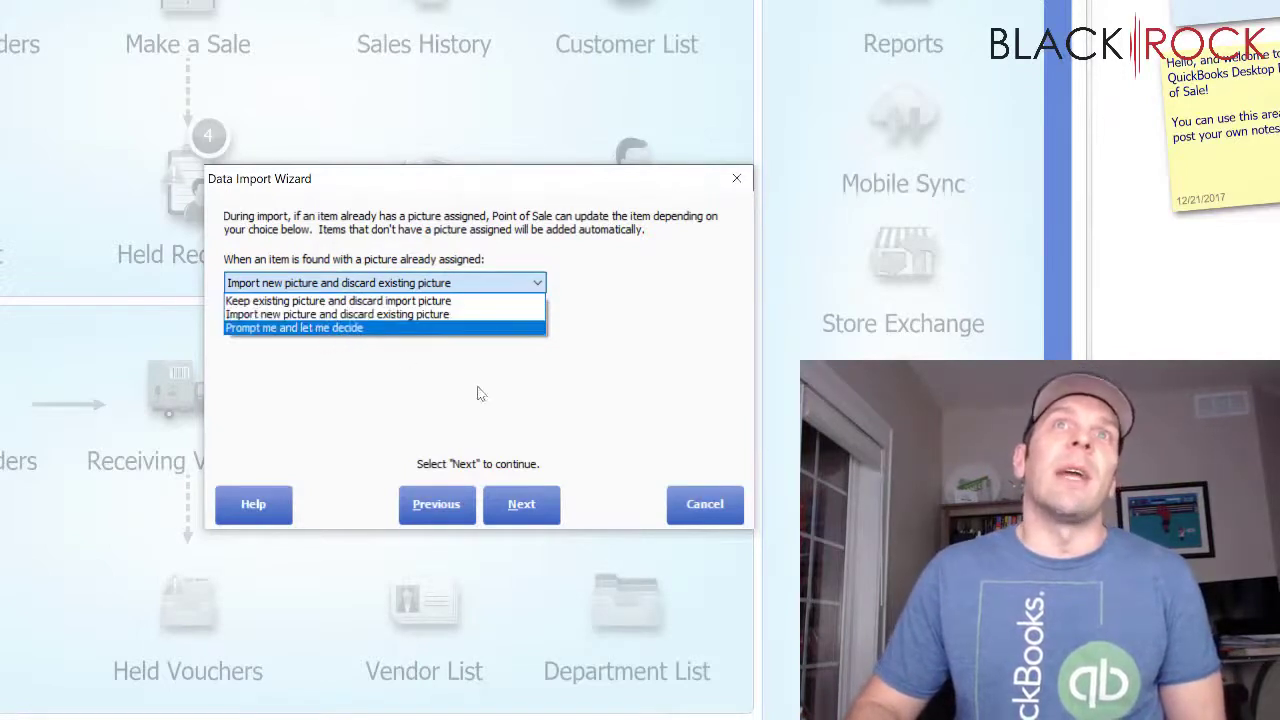
click(517, 415)
click(522, 506)
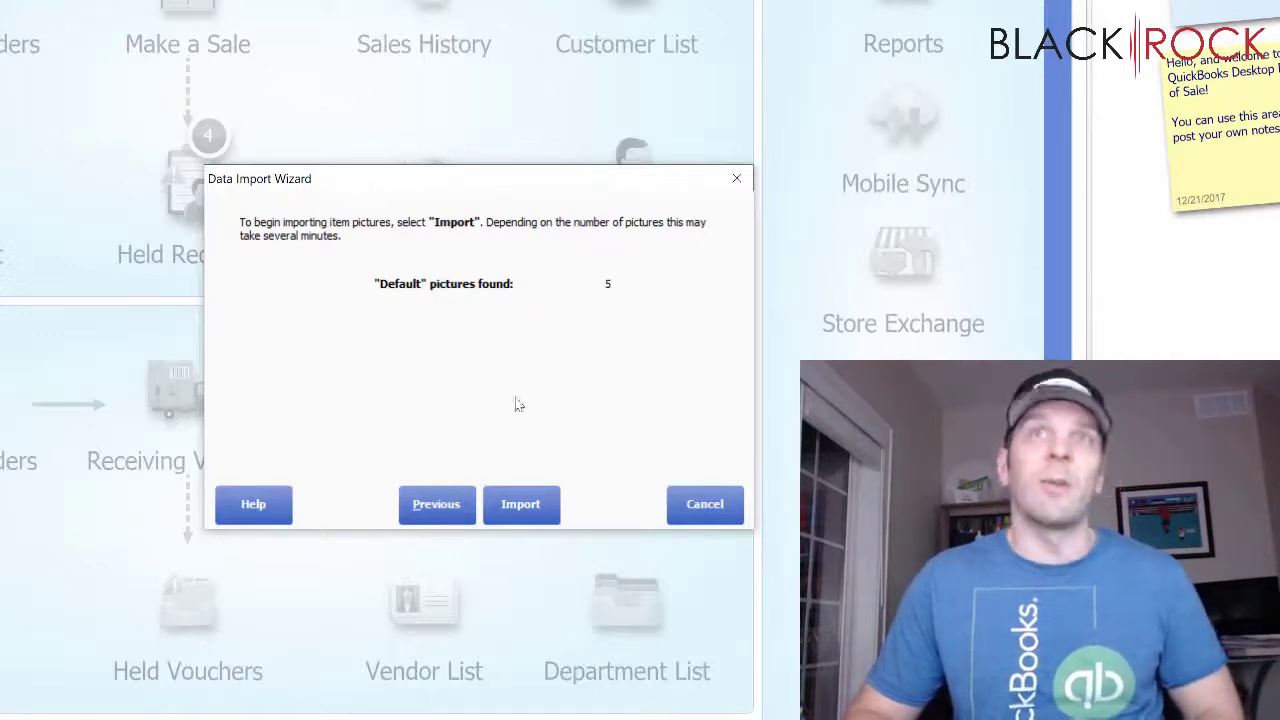
click(521, 504)
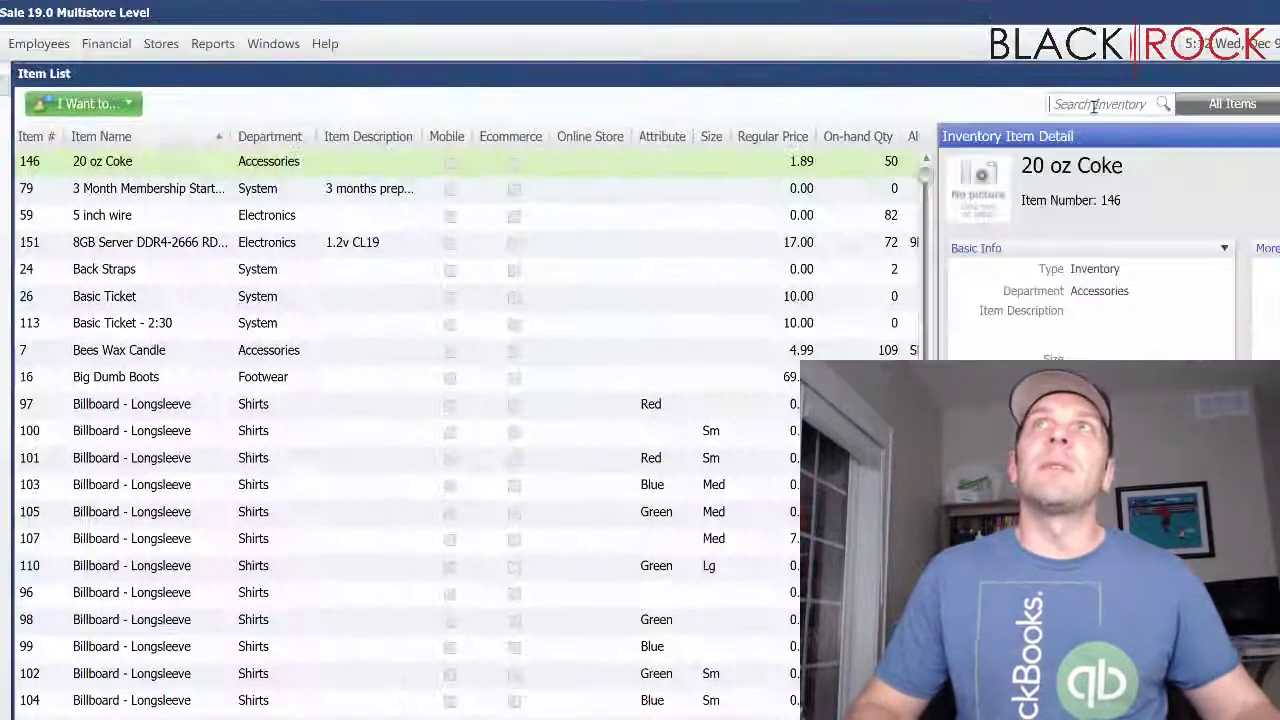
Search the item list for "quickbooks" and select the QuickBooks Hat to check its primary picture
click(1094, 105)
text(quick)
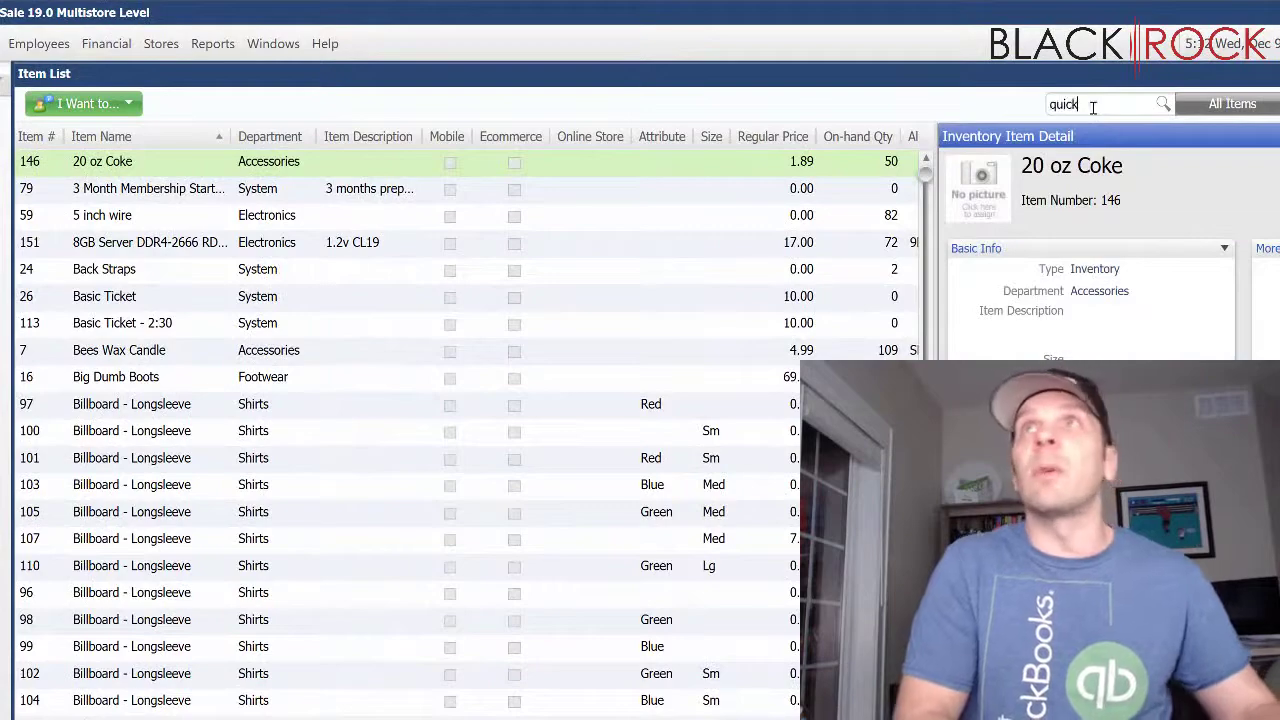
text(books)
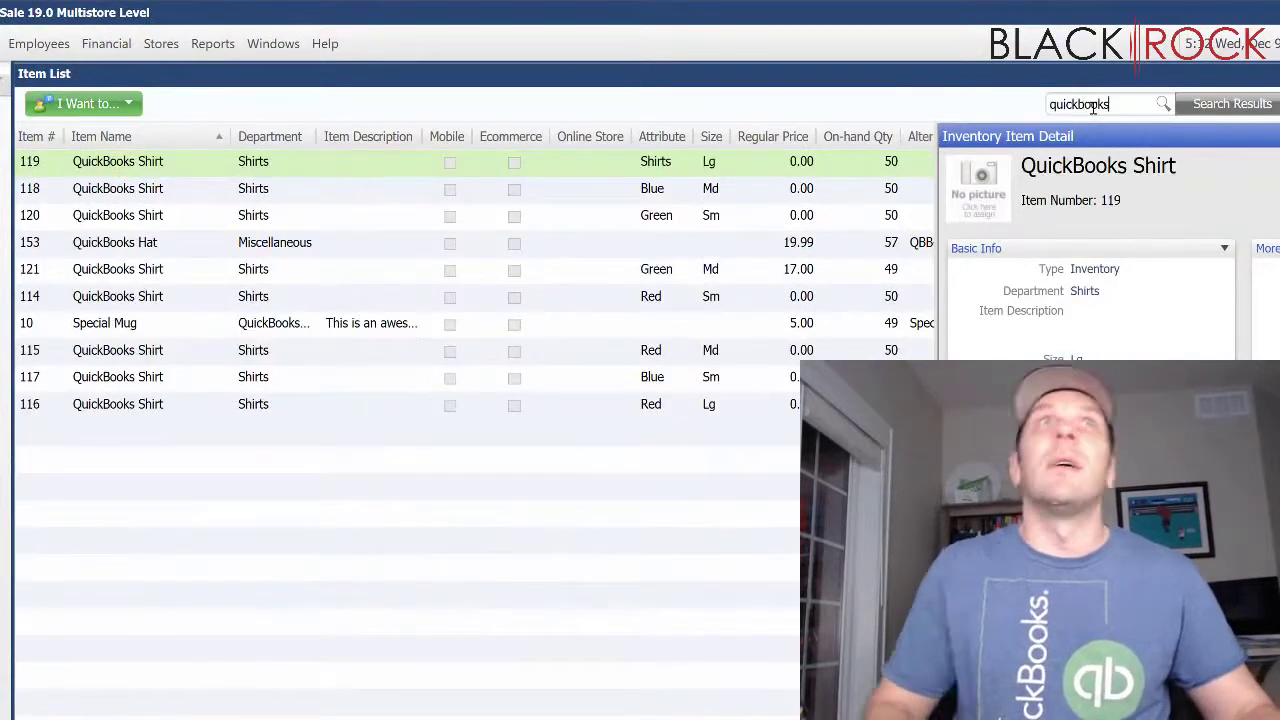
click(267, 250)
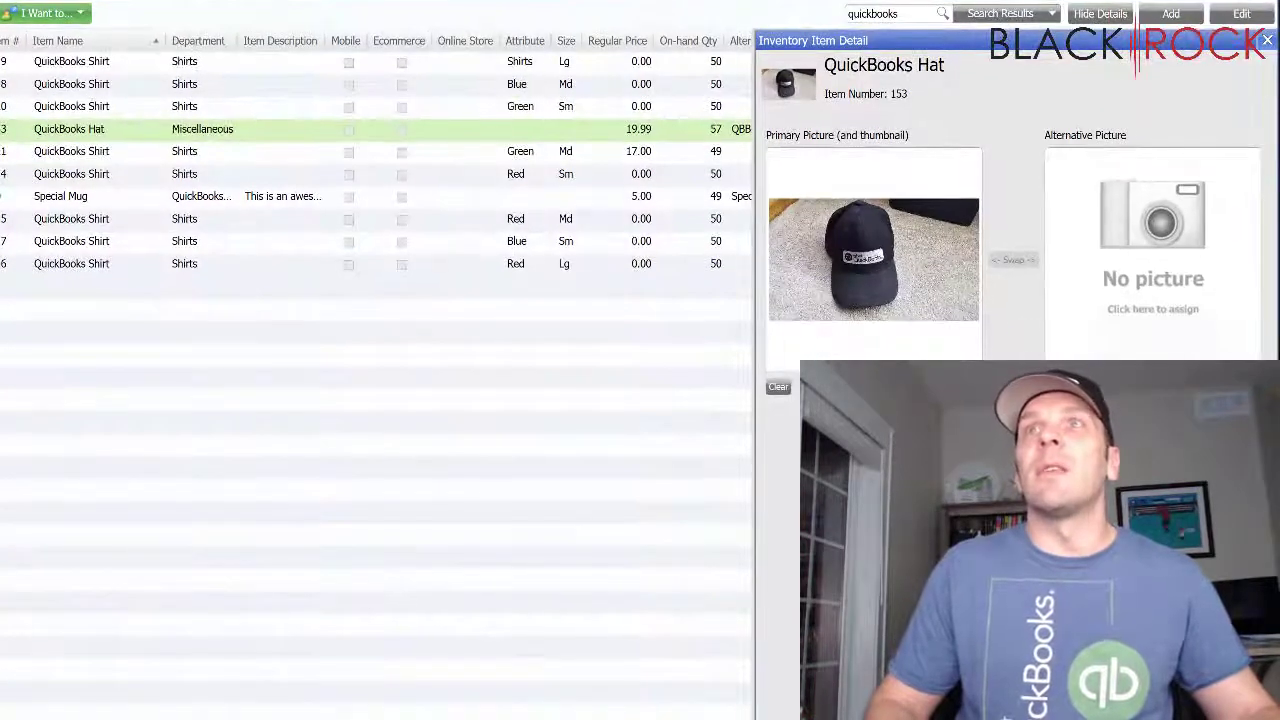
Search the item list for "duster" and for "mountain" to check the pictures of the matching items
double_click(871, 13)
text(dust)
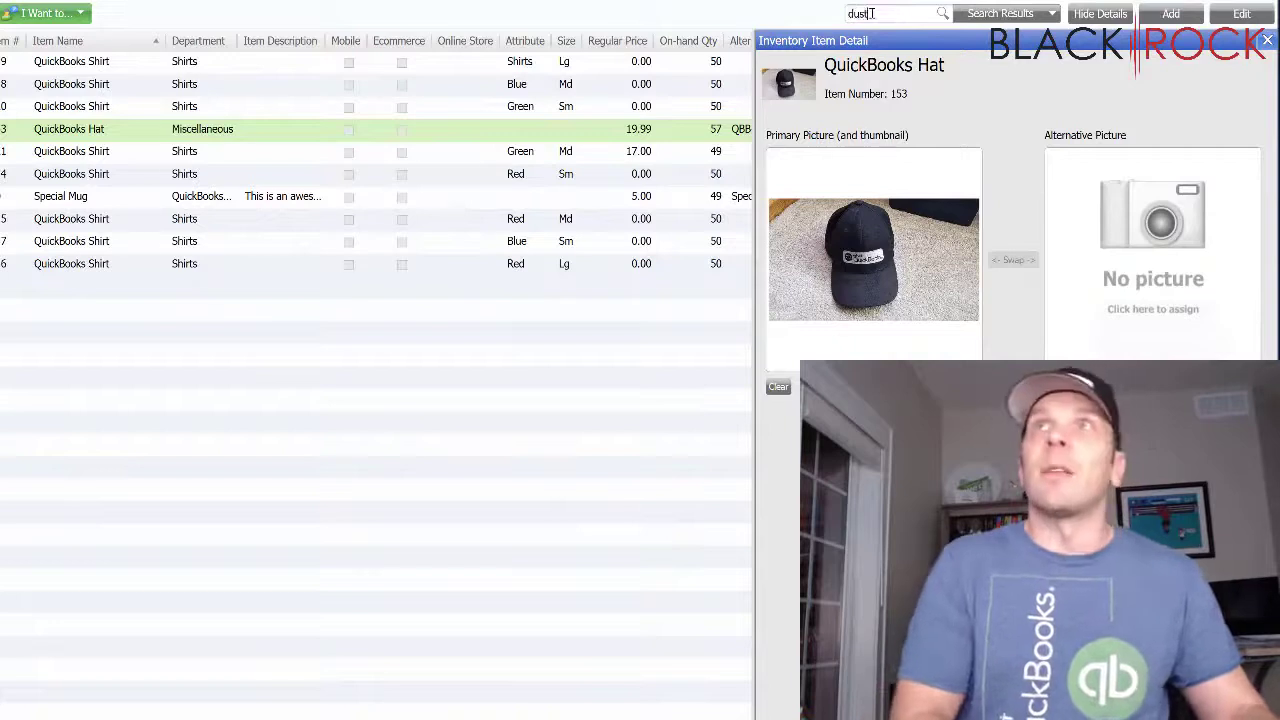
text(er)
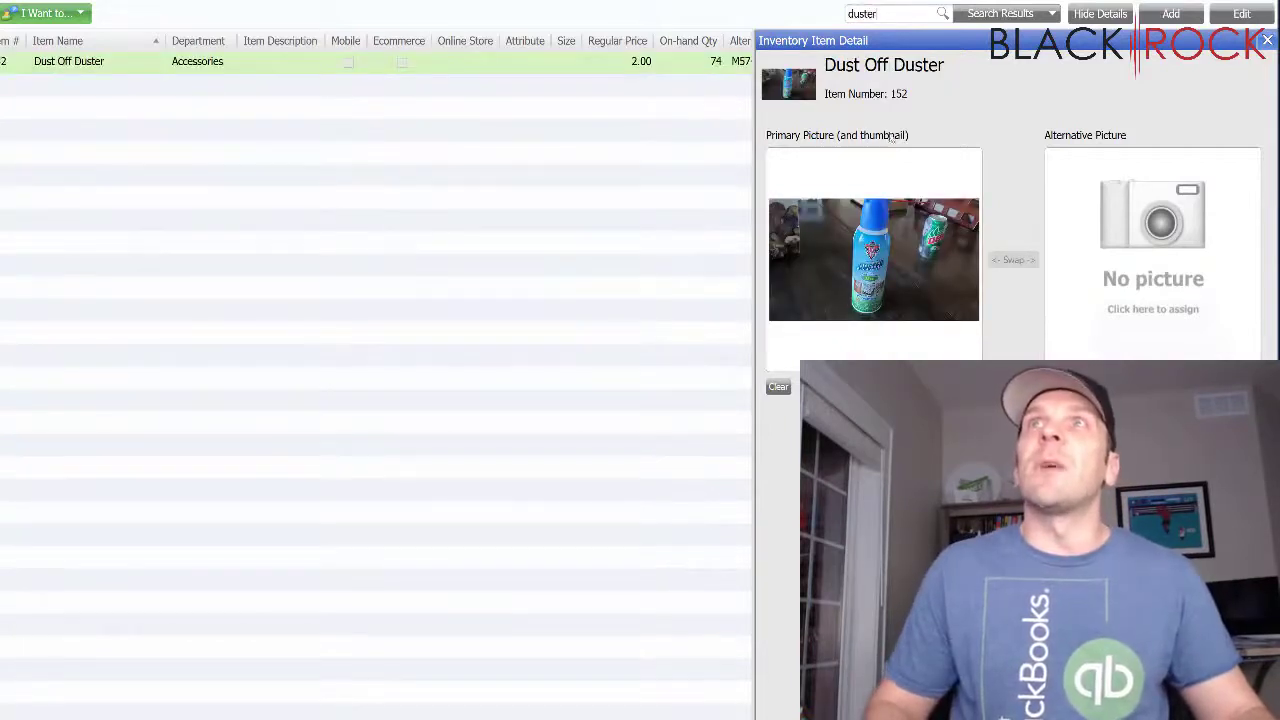
double_click(862, 14)
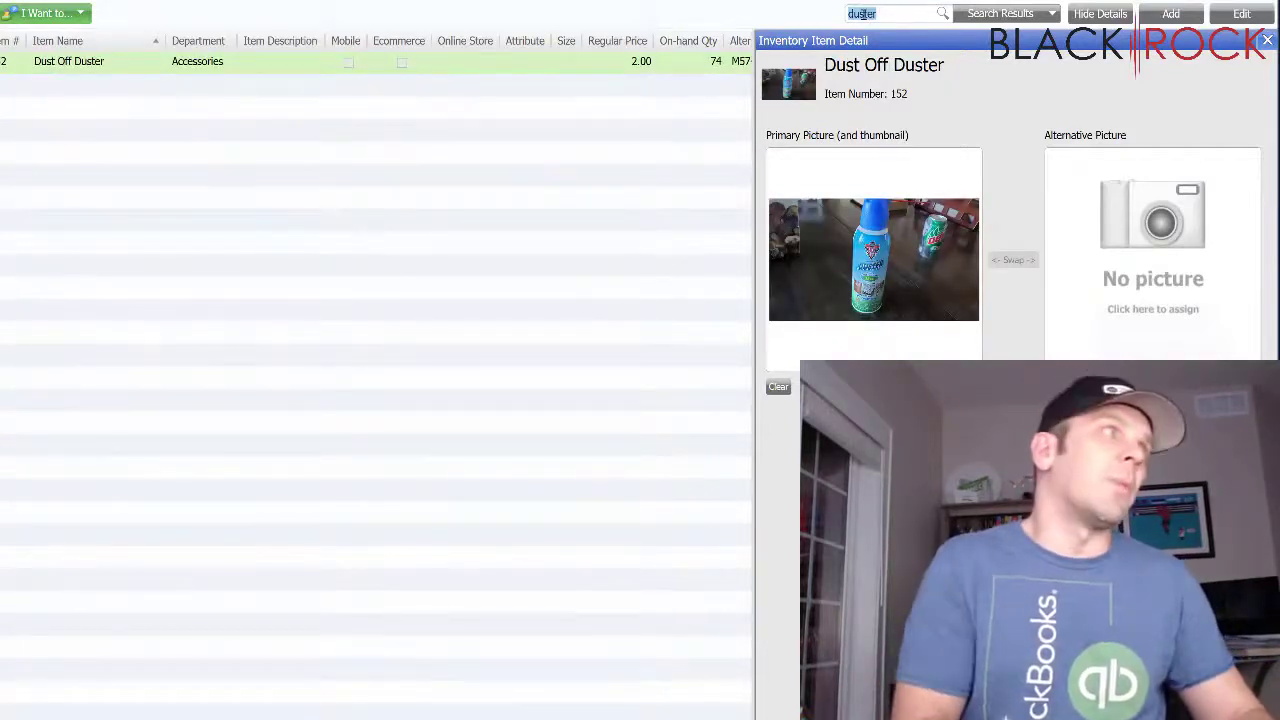
text(mountain)
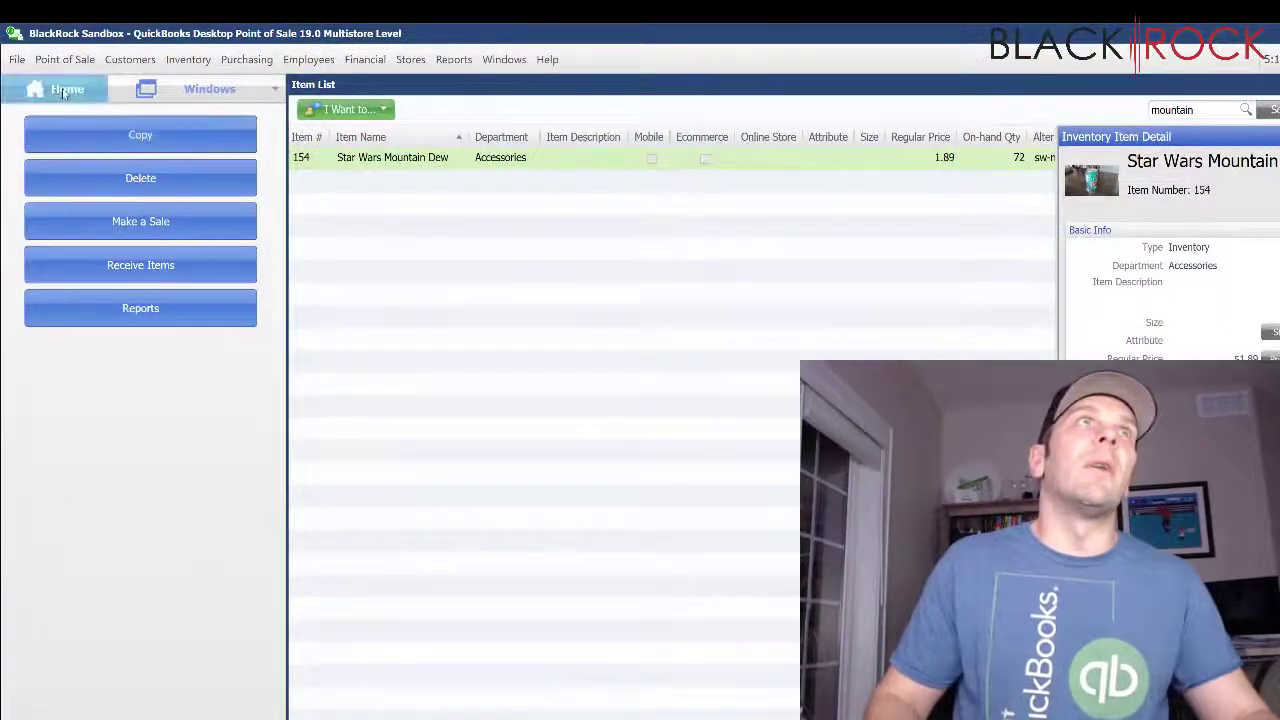
Return to the home screen, start a new sale, and enter items 152, 154 and 10 on the sales receipt
click(60, 88)
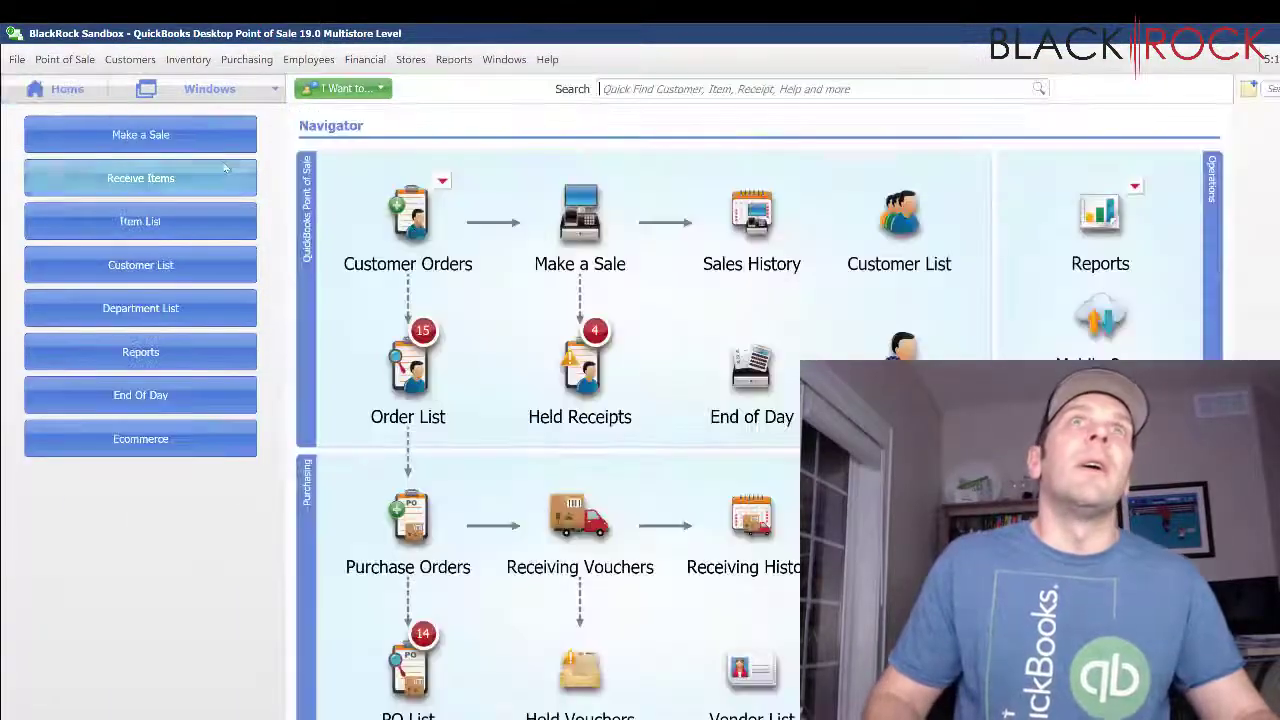
click(580, 215)
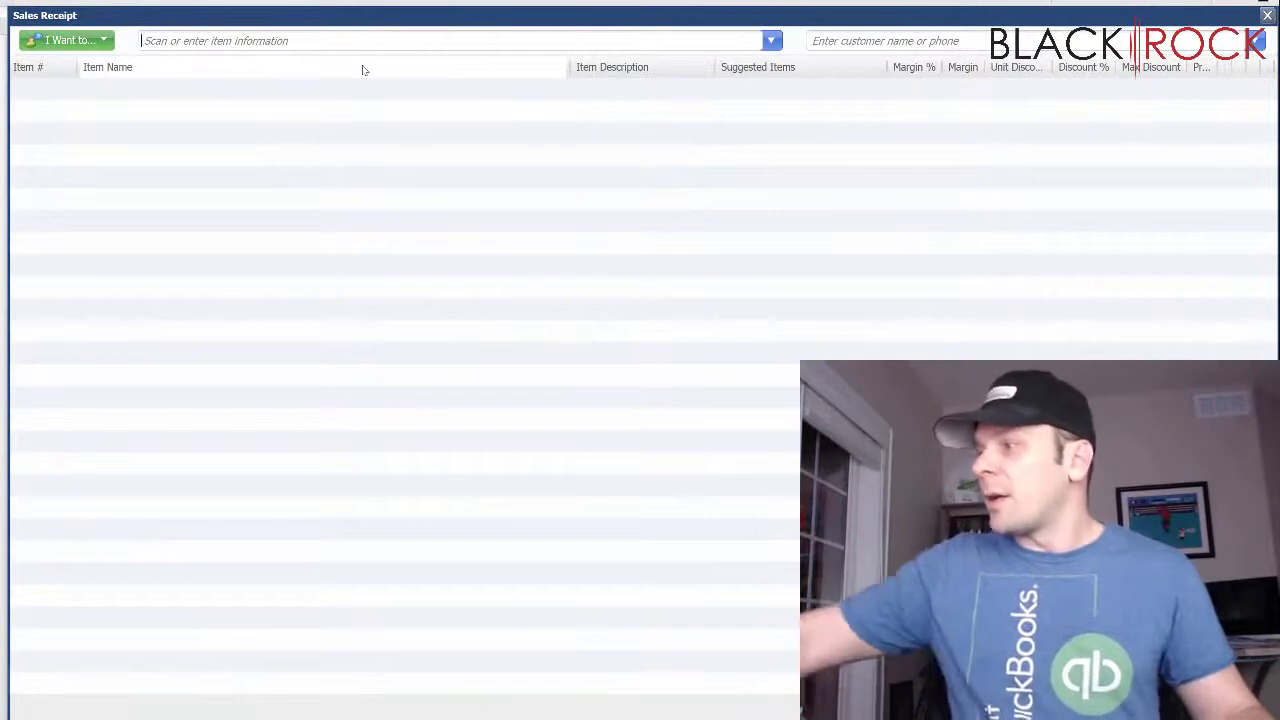
text(152)
key(Return)
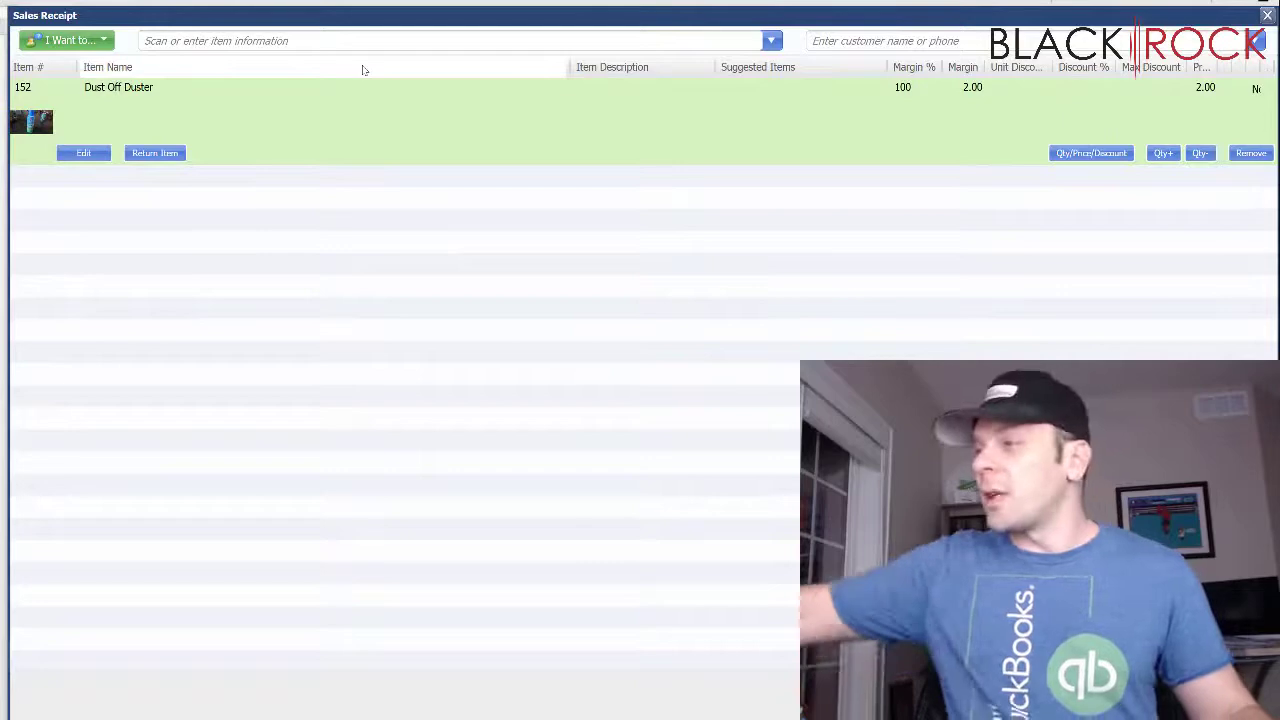
text(154)
key(Return)
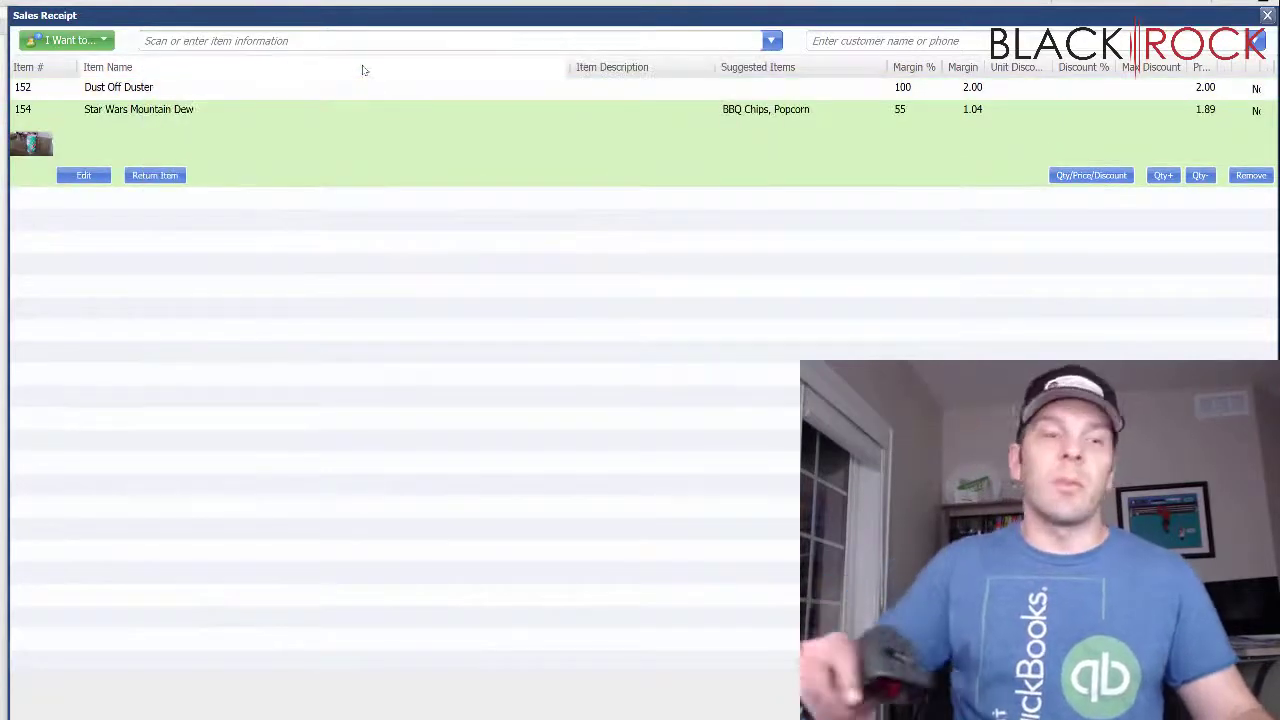
text(10)
key(Return)
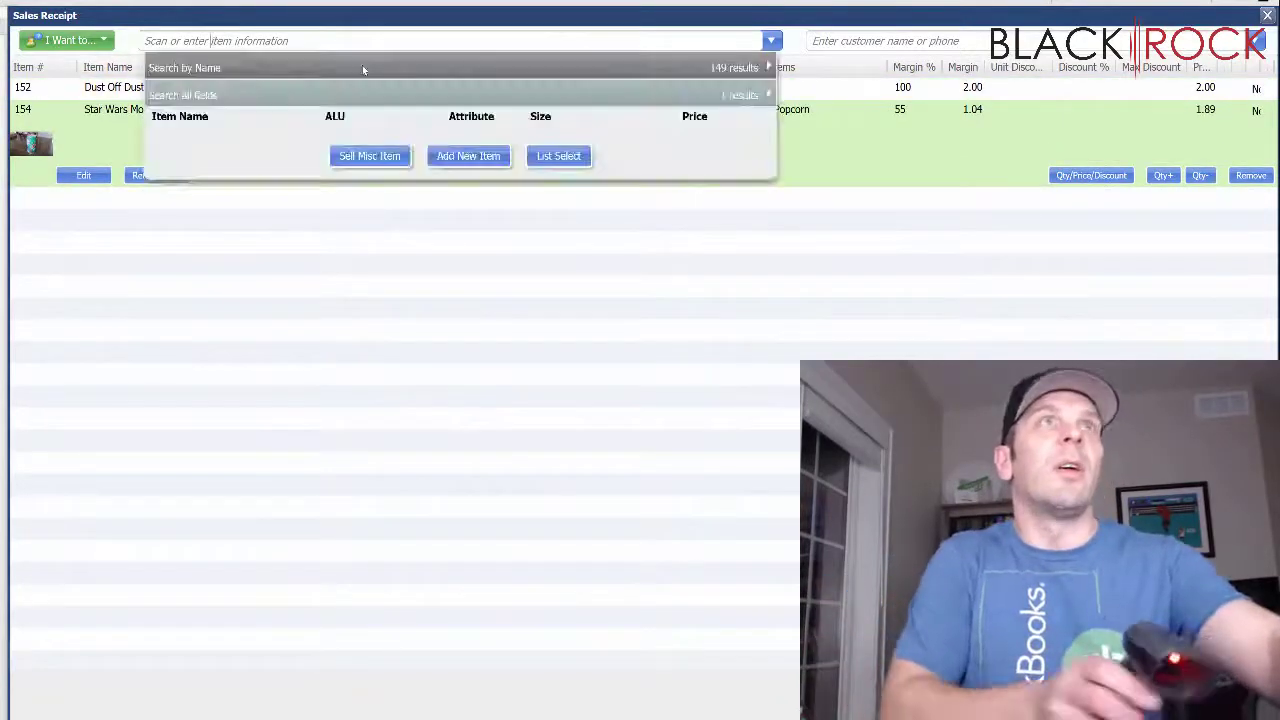